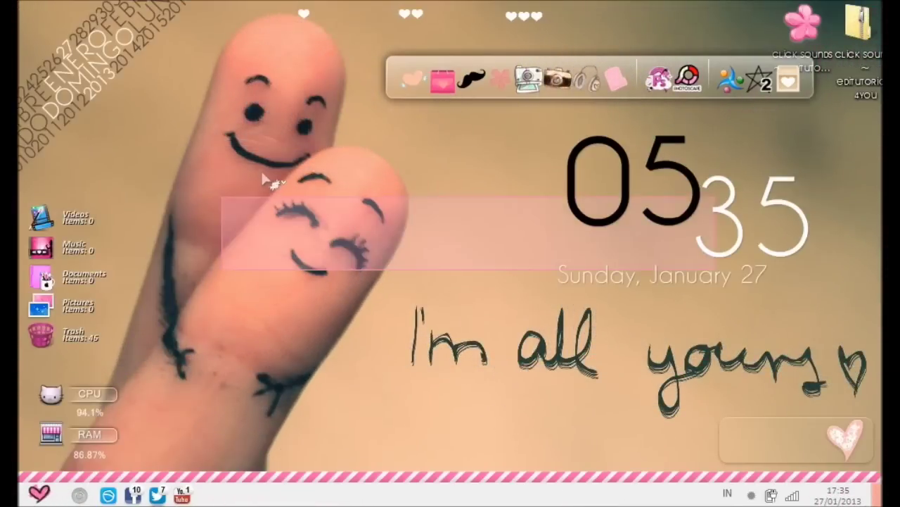
{"action": "left_click_drag", "start_coordinate": [391, 326], "coordinate": [263, 185]}
{"action": "left_click_drag", "start_coordinate": [423, 342], "coordinate": [211, 57]}
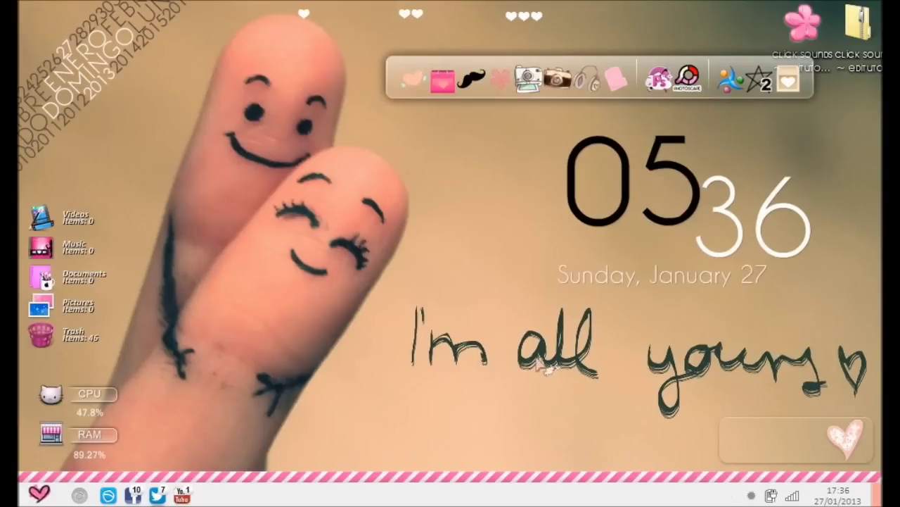
{"action": "left_click_drag", "start_coordinate": [392, 310], "coordinate": [184, 70]}
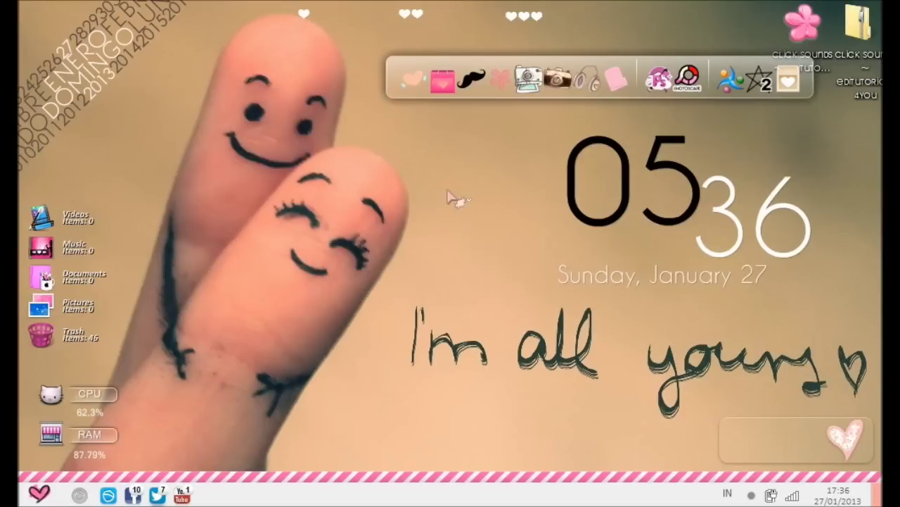
{"action": "left_click_drag", "start_coordinate": [448, 191], "coordinate": [363, 305]}
{"action": "left_click_drag", "start_coordinate": [434, 298], "coordinate": [424, 325]}
{"action": "left_click_drag", "start_coordinate": [427, 338], "coordinate": [166, 86]}
{"action": "left_click_drag", "start_coordinate": [426, 373], "coordinate": [179, 58]}
{"action": "left_click_drag", "start_coordinate": [495, 362], "coordinate": [171, 43]}
{"action": "left_click_drag", "start_coordinate": [177, 74], "coordinate": [386, 351]}
{"action": "left_click_drag", "start_coordinate": [200, 142], "coordinate": [213, 90]}
{"action": "left_click_drag", "start_coordinate": [365, 239], "coordinate": [376, 297]}
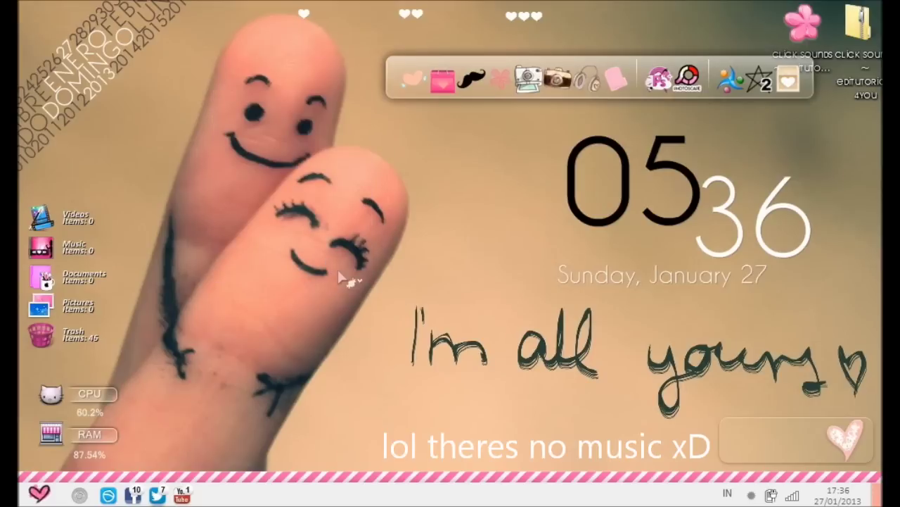
{"action": "left_click_drag", "start_coordinate": [242, 72], "coordinate": [217, 70]}
{"action": "left_click_drag", "start_coordinate": [220, 79], "coordinate": [302, 201]}
{"action": "left_click_drag", "start_coordinate": [201, 184], "coordinate": [543, 355]}
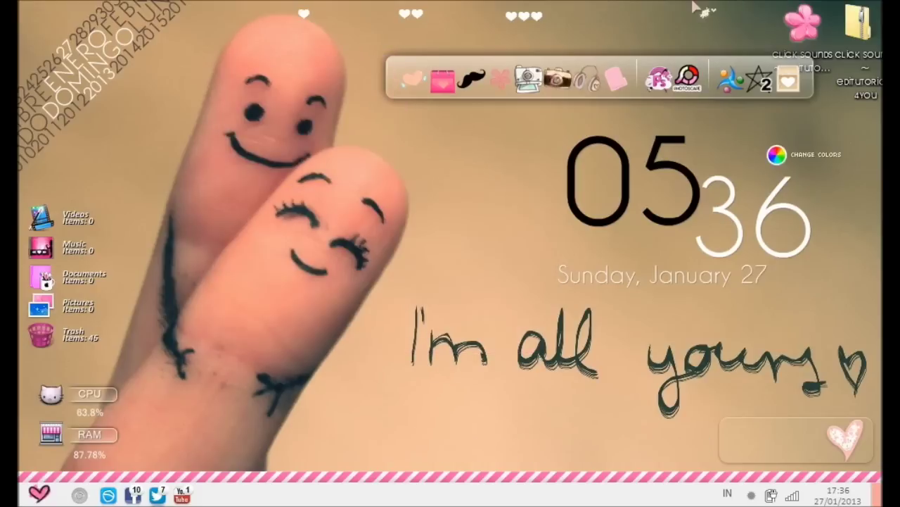
{"action": "left_click_drag", "start_coordinate": [690, 239], "coordinate": [447, 271]}
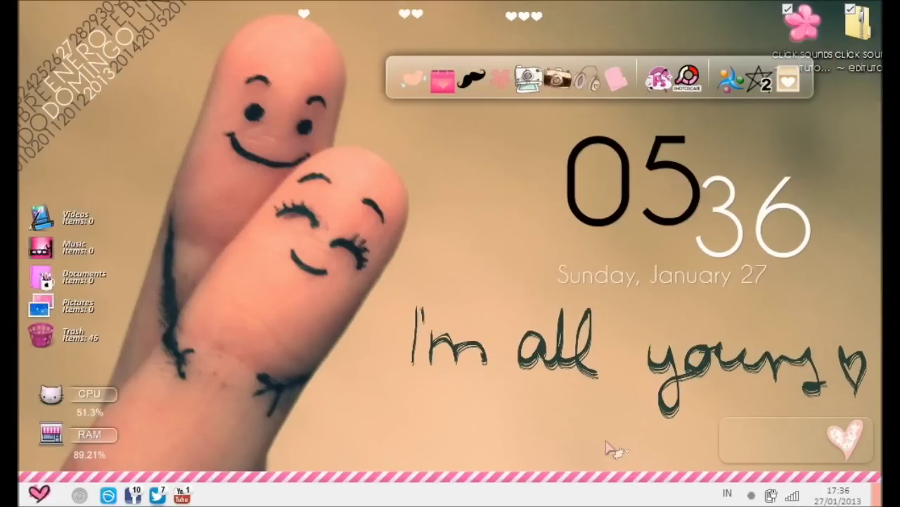
{"action": "left_click_drag", "start_coordinate": [517, 3], "coordinate": [788, 503]}
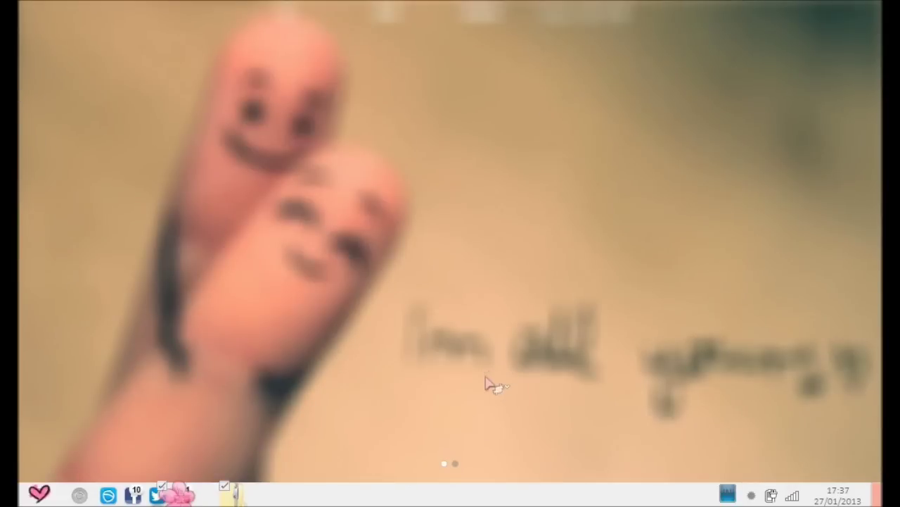
{"action": "left_click_drag", "start_coordinate": [690, 379], "coordinate": [655, 391]}
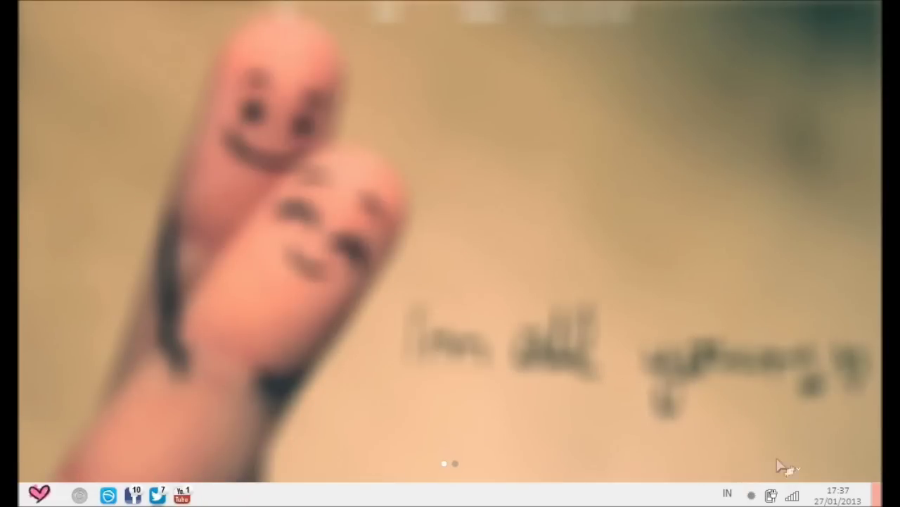
{"action": "left_click_drag", "start_coordinate": [614, 420], "coordinate": [541, 316]}
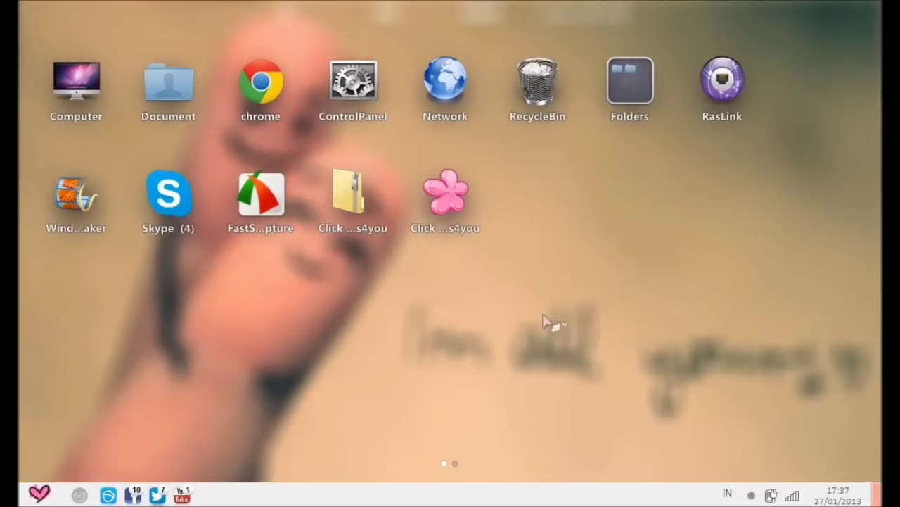
{"action": "left_click", "coordinate": [559, 373]}
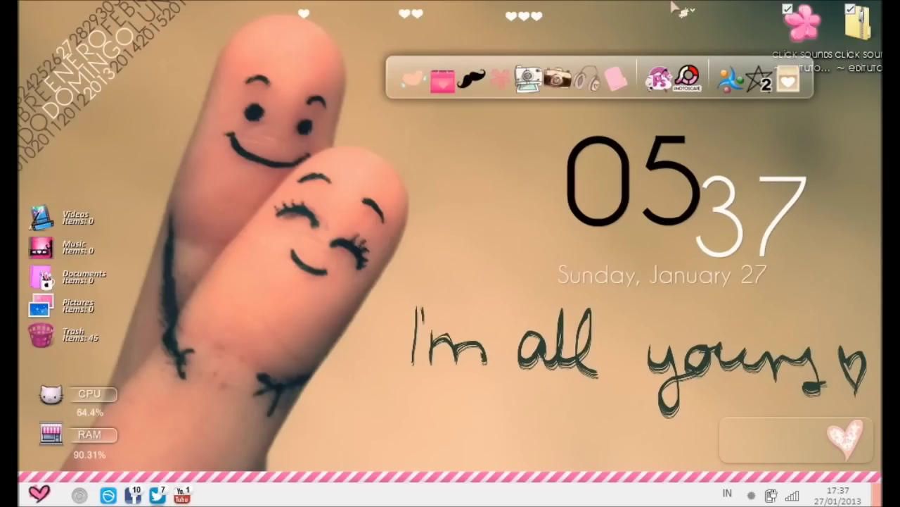
Step: Move the Click Sounds folder and its zip archive together from the corner to the middle of the desktop
{"action": "mouse_move", "coordinate": [709, 6]}
{"action": "left_mouse_down"}
{"action": "mouse_move", "coordinate": [882, 133]}
{"action": "mouse_move", "coordinate": [879, 25]}
{"action": "left_mouse_up"}
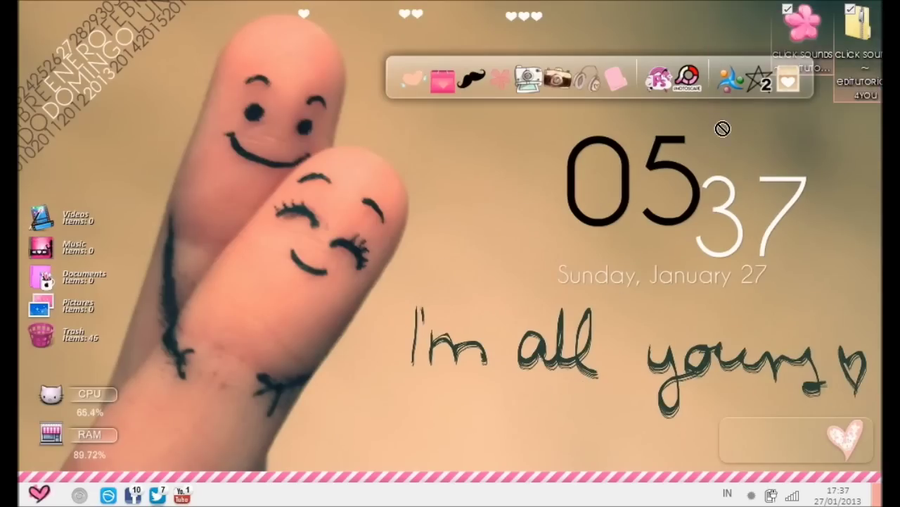
{"action": "left_click_drag", "start_coordinate": [723, 128], "coordinate": [470, 165]}
{"action": "left_click_drag", "start_coordinate": [316, 119], "coordinate": [537, 225]}
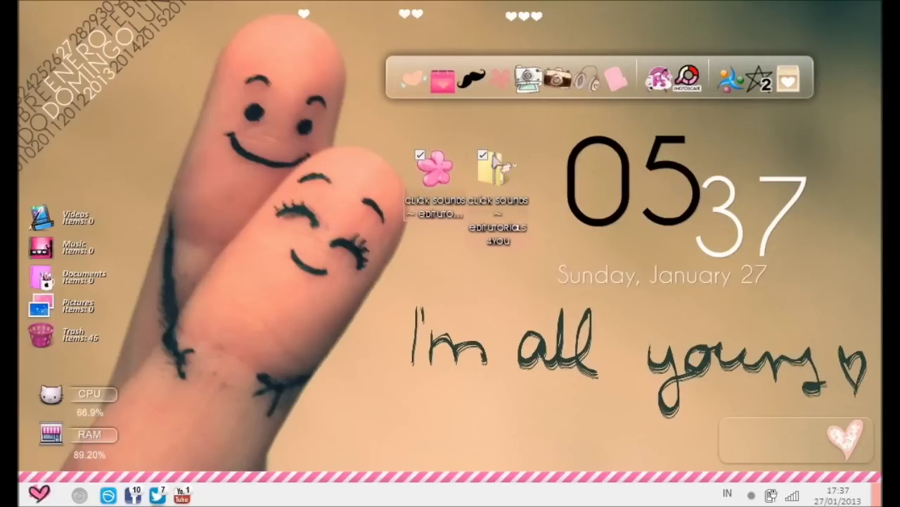
{"action": "left_click_drag", "start_coordinate": [496, 158], "coordinate": [500, 119]}
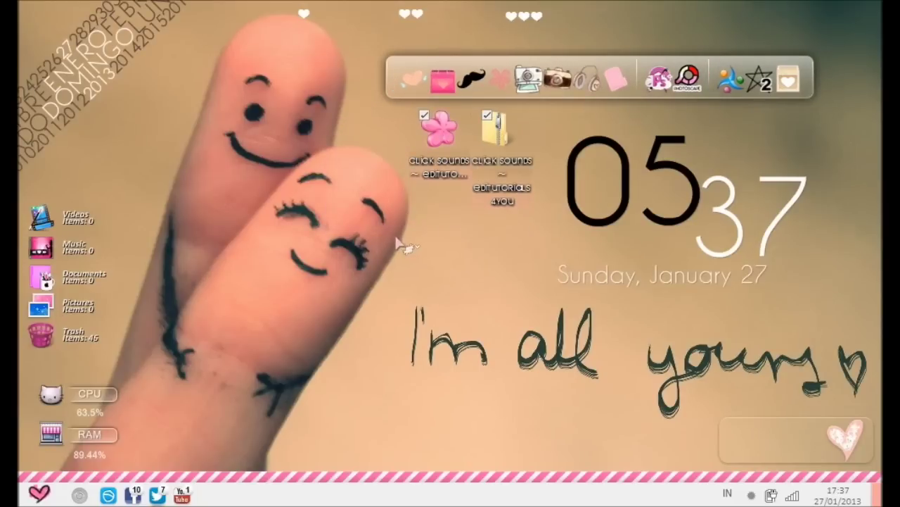
{"action": "left_click", "coordinate": [402, 242]}
{"action": "left_click_drag", "start_coordinate": [337, 154], "coordinate": [776, 338]}
{"action": "left_click_drag", "start_coordinate": [560, 409], "coordinate": [234, 101]}
{"action": "left_click_drag", "start_coordinate": [505, 141], "coordinate": [451, 219]}
{"action": "left_click", "coordinate": [484, 263]}
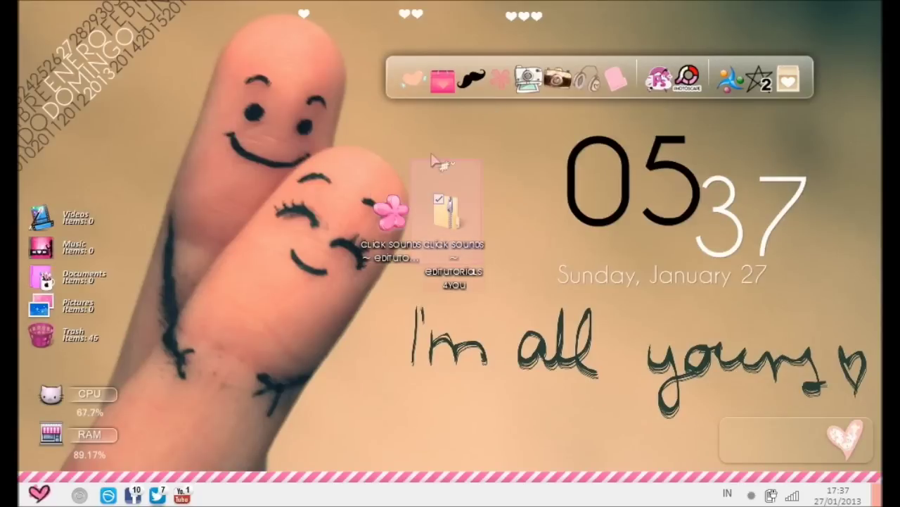
Step: Check the extraction options for the Click Sounds zip archive and open the extracted Click Sounds folder
{"action": "right_click", "coordinate": [445, 209]}
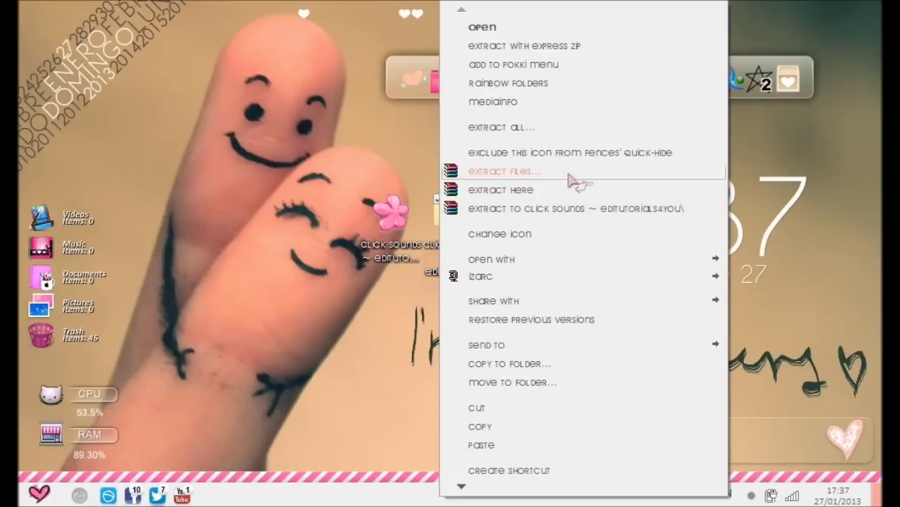
{"action": "left_click", "coordinate": [256, 198]}
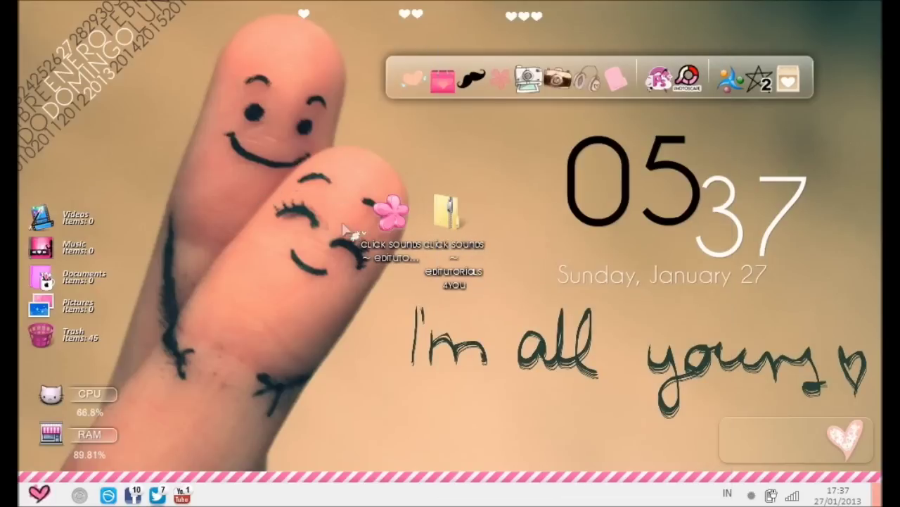
{"action": "left_click", "coordinate": [412, 225]}
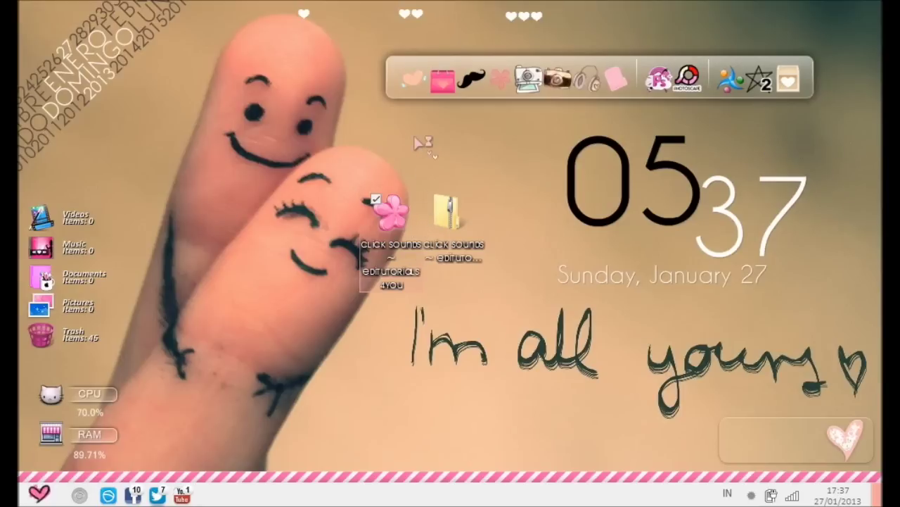
{"action": "left_click", "coordinate": [427, 113]}
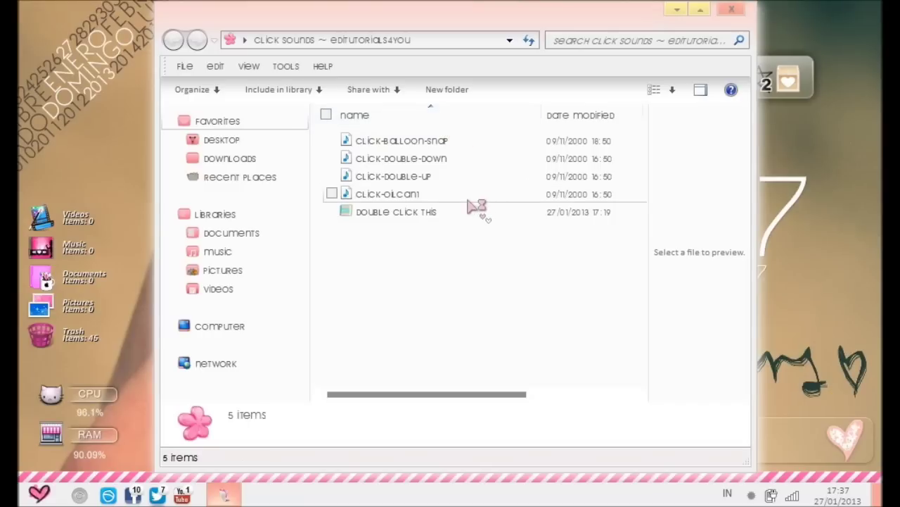
Step: Read the notes and credits in the folder's DOUBLE CLICK THIS text file and close it
{"action": "left_click", "coordinate": [483, 215]}
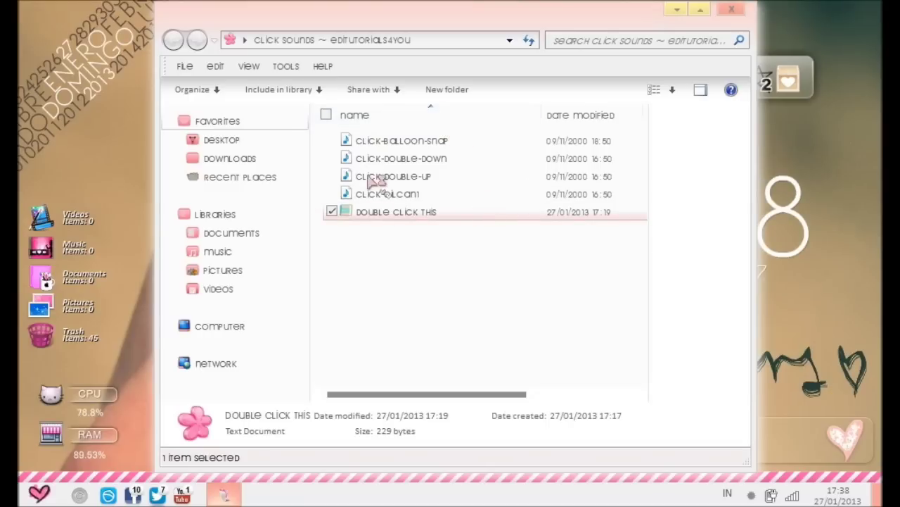
{"action": "double_click", "coordinate": [506, 212]}
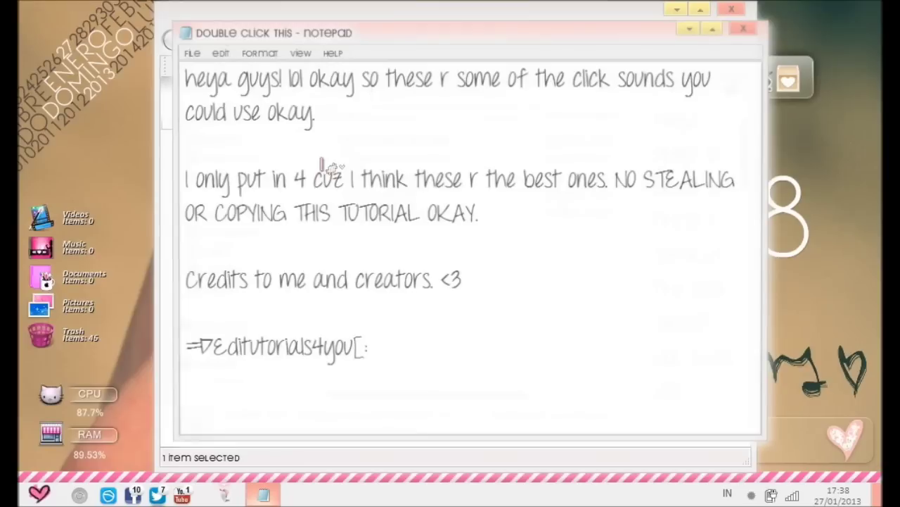
{"action": "left_click_drag", "start_coordinate": [301, 78], "coordinate": [619, 102]}
{"action": "left_click_drag", "start_coordinate": [555, 76], "coordinate": [314, 113]}
{"action": "mouse_move", "coordinate": [394, 215]}
{"action": "left_mouse_down"}
{"action": "mouse_move", "coordinate": [297, 169]}
{"action": "mouse_move", "coordinate": [197, 180]}
{"action": "mouse_move", "coordinate": [514, 204]}
{"action": "mouse_move", "coordinate": [541, 181]}
{"action": "mouse_move", "coordinate": [616, 180]}
{"action": "mouse_move", "coordinate": [466, 185]}
{"action": "mouse_move", "coordinate": [502, 203]}
{"action": "left_mouse_up"}
{"action": "left_click", "coordinate": [502, 204]}
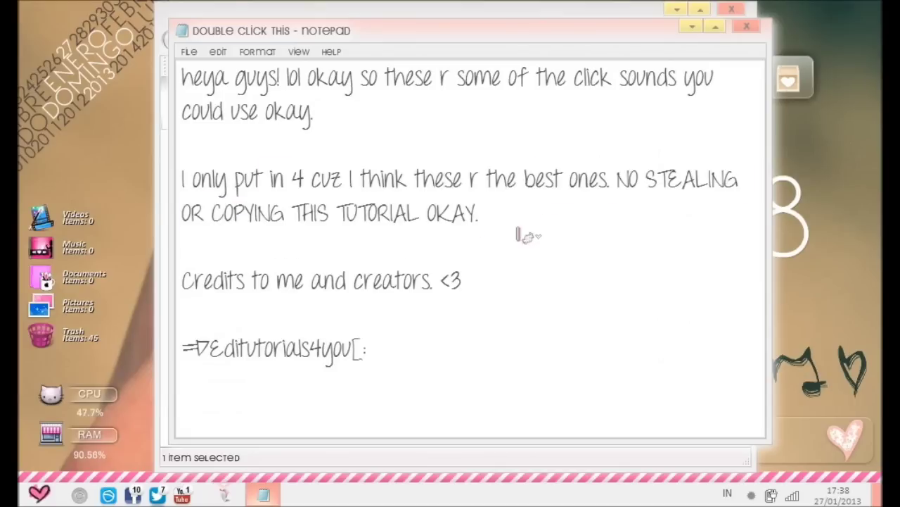
{"action": "left_click", "coordinate": [501, 302]}
{"action": "left_click_drag", "start_coordinate": [462, 282], "coordinate": [169, 275]}
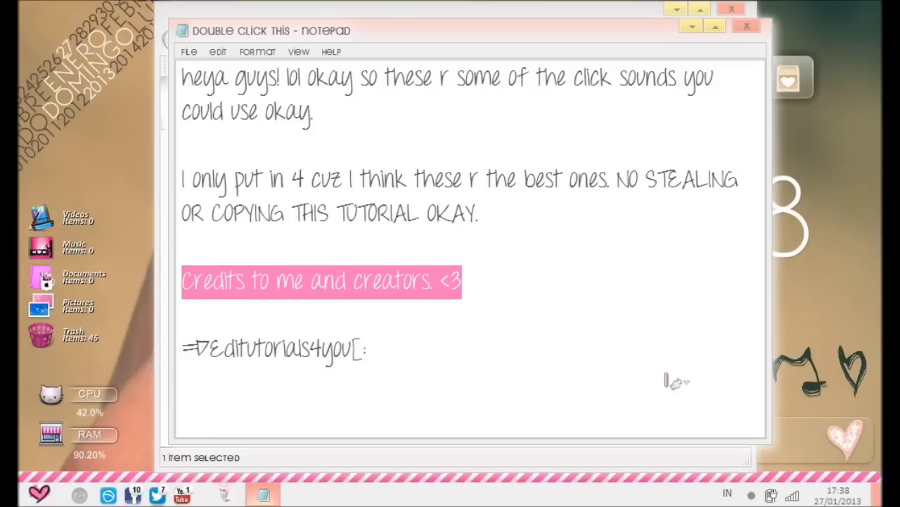
{"action": "left_click", "coordinate": [356, 234]}
{"action": "left_click_drag", "start_coordinate": [356, 228], "coordinate": [337, 180]}
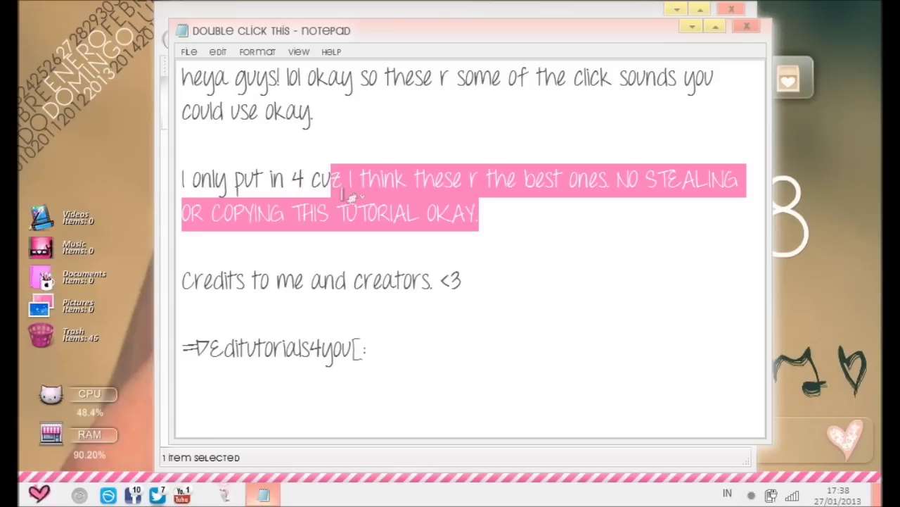
{"action": "left_click", "coordinate": [338, 180]}
{"action": "left_click_drag", "start_coordinate": [479, 213], "coordinate": [572, 237]}
{"action": "left_click_drag", "start_coordinate": [516, 222], "coordinate": [408, 106]}
{"action": "left_click", "coordinate": [404, 105]}
{"action": "left_click_drag", "start_coordinate": [314, 111], "coordinate": [206, 88]}
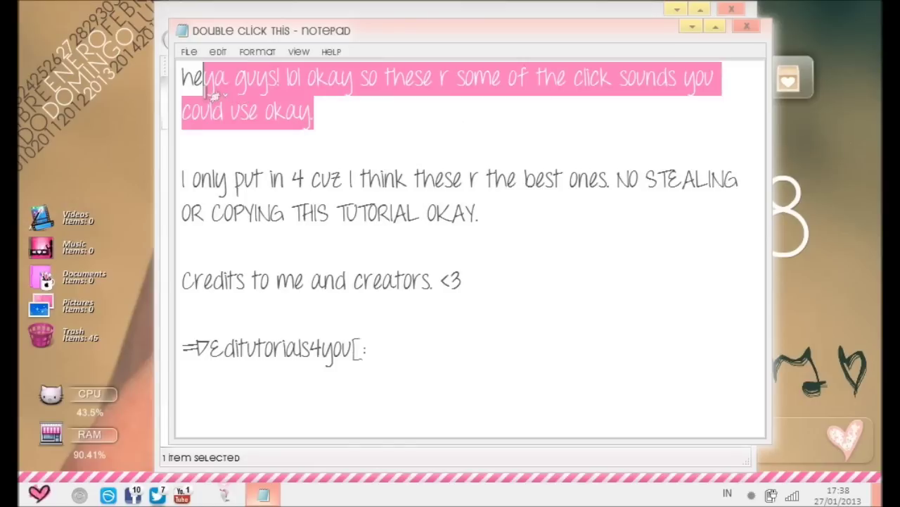
{"action": "left_click", "coordinate": [441, 78]}
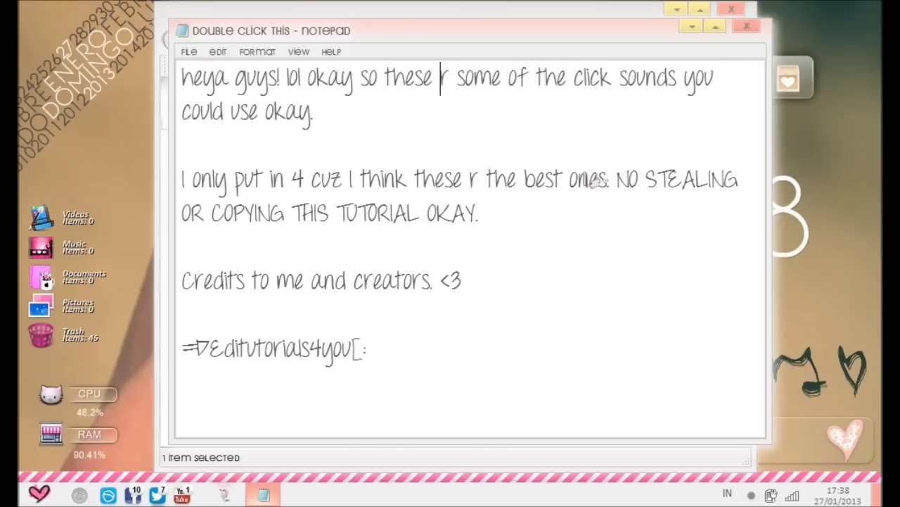
{"action": "left_click_drag", "start_coordinate": [594, 222], "coordinate": [433, 187]}
{"action": "left_click", "coordinate": [676, 208]}
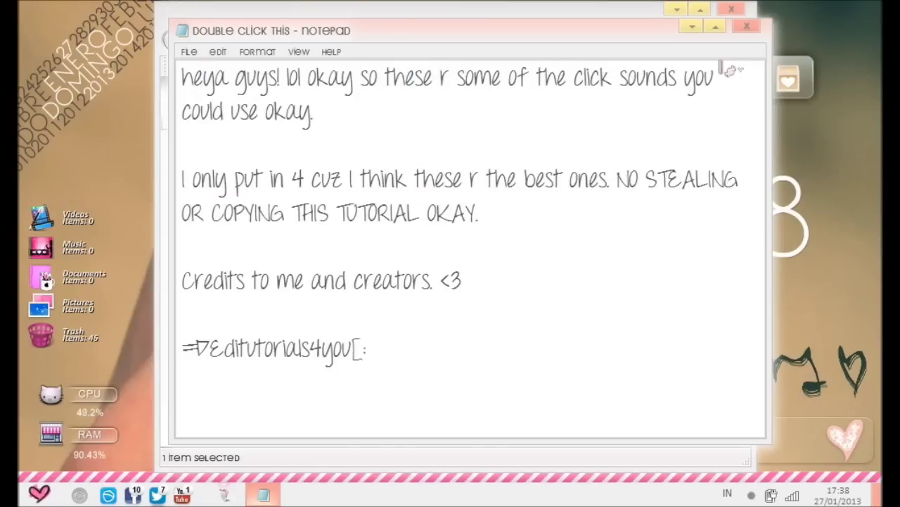
{"action": "left_click", "coordinate": [746, 27]}
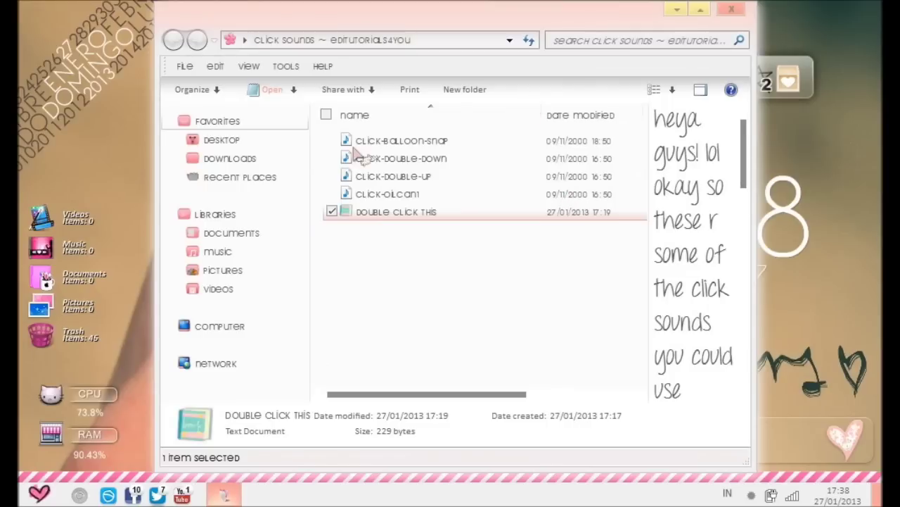
Step: Preview the sound files click-balloon-snap, click-double-down, click-double-up and click-oilcan1
{"action": "left_click", "coordinate": [387, 141]}
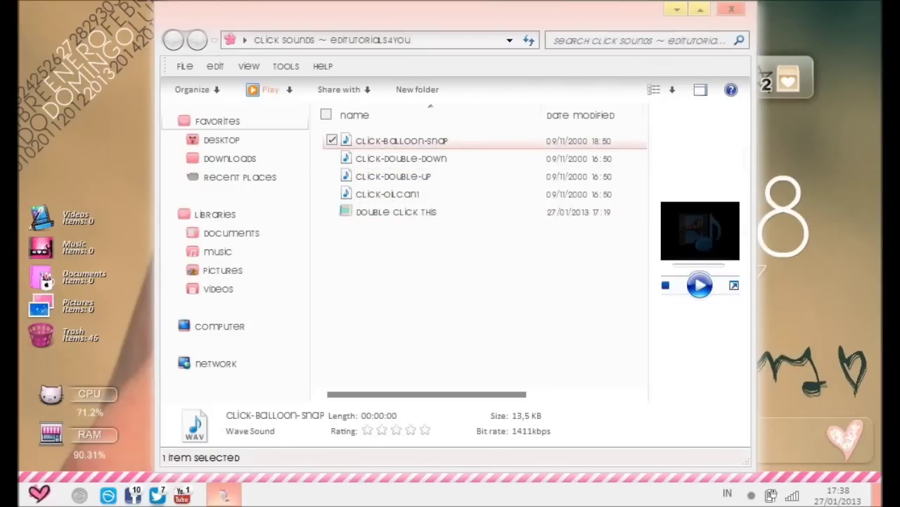
{"action": "left_click", "coordinate": [705, 290]}
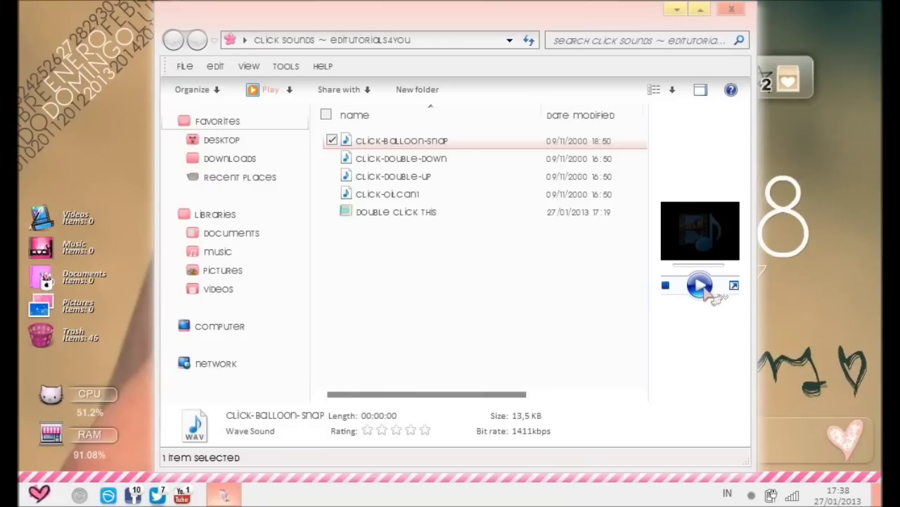
{"action": "left_click", "coordinate": [494, 162]}
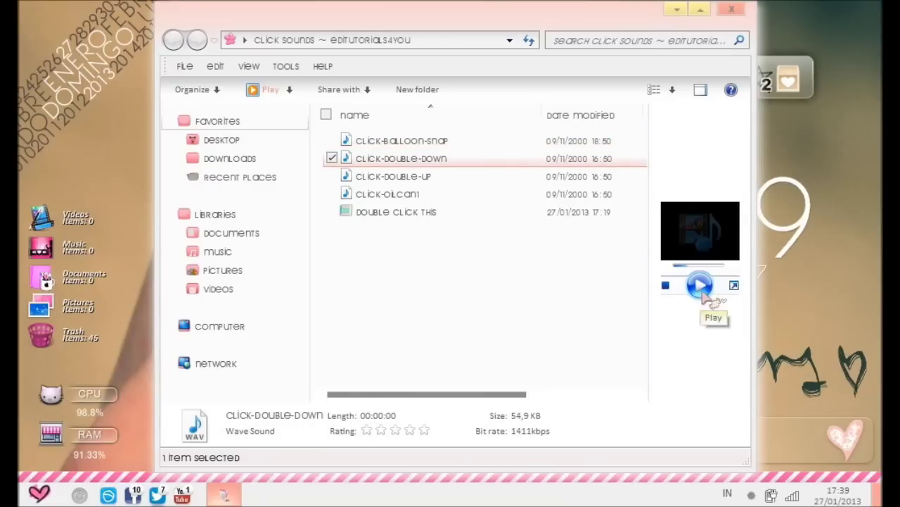
{"action": "left_click", "coordinate": [710, 294]}
{"action": "left_click", "coordinate": [546, 181]}
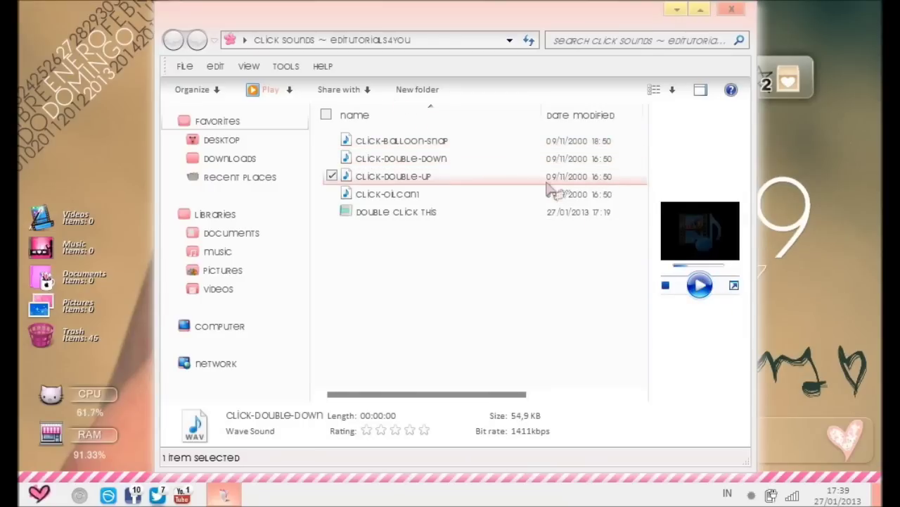
{"action": "left_click", "coordinate": [700, 285]}
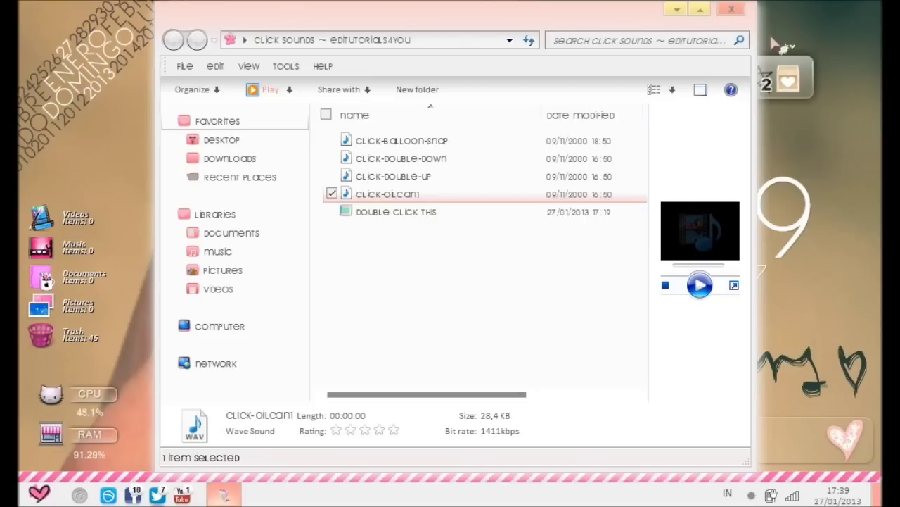
Step: Close the folder window and move the Click Sounds folder and zip archive back to the desktop's upper corner
{"action": "left_click", "coordinate": [732, 13]}
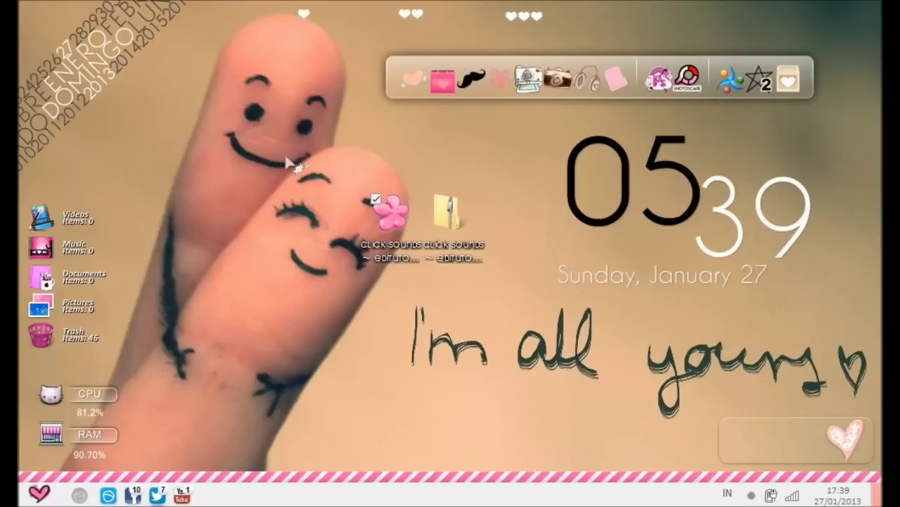
{"action": "left_click_drag", "start_coordinate": [291, 156], "coordinate": [868, 26]}
{"action": "left_click", "coordinate": [315, 176]}
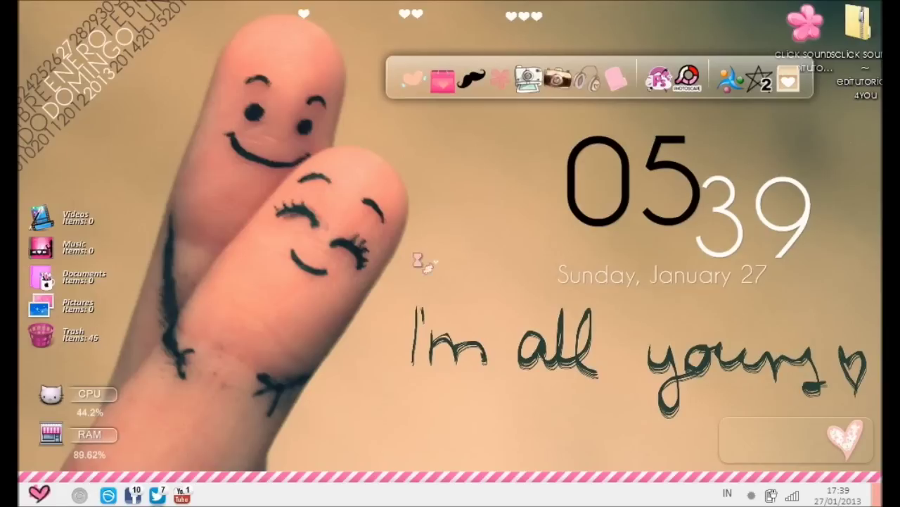
Step: Open the desktop's personalization settings
{"action": "right_click", "coordinate": [383, 365]}
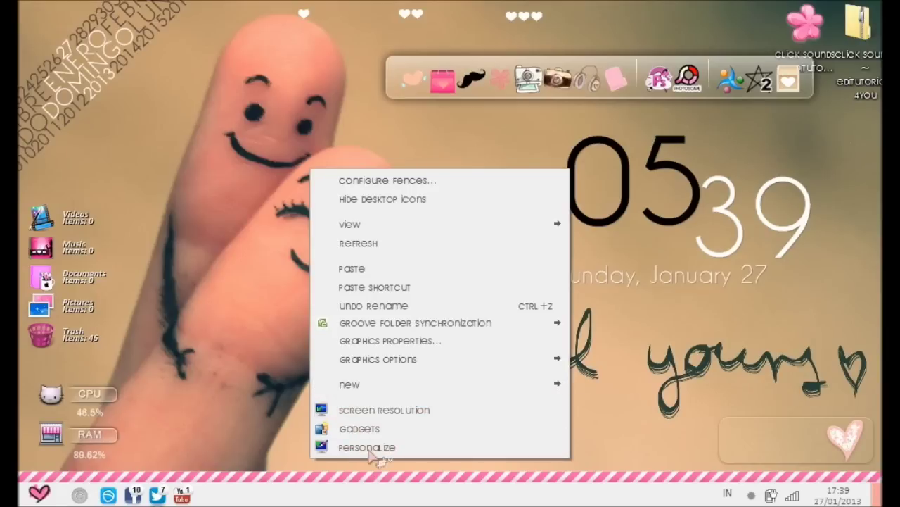
{"action": "left_click", "coordinate": [369, 449]}
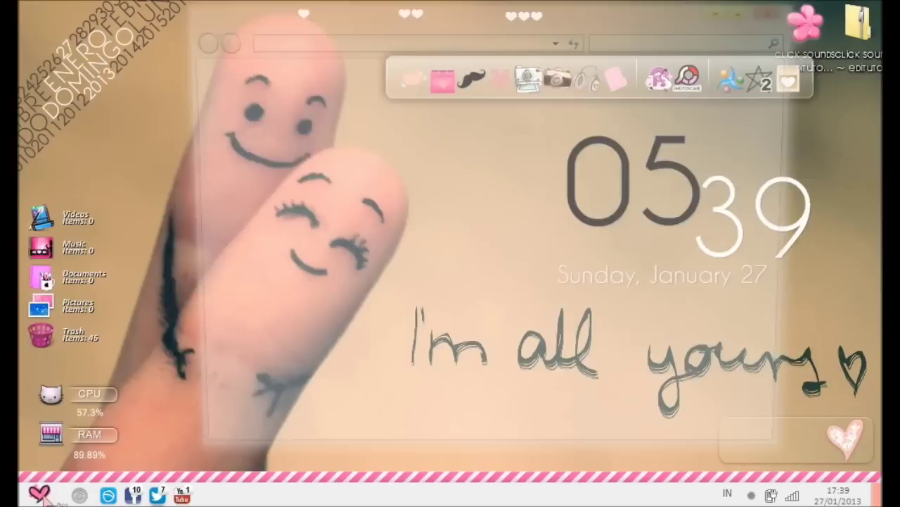
Step: Open the Sound settings from the Control Panel's Personalization page under Appearance and Personalization
{"action": "left_click", "coordinate": [41, 493]}
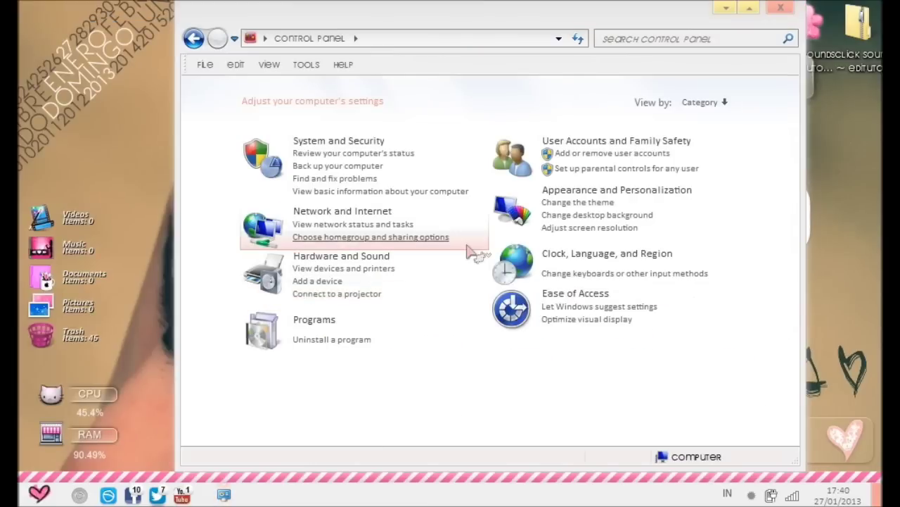
{"action": "left_click", "coordinate": [639, 193]}
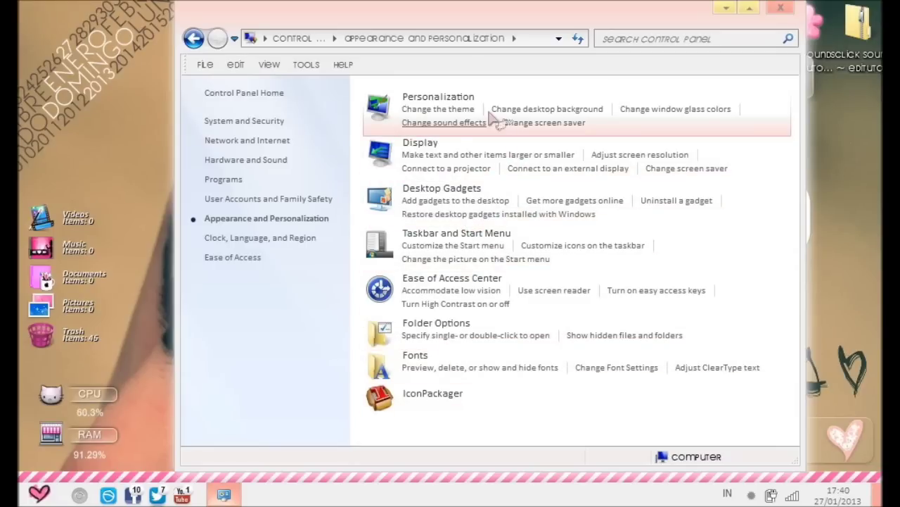
{"action": "left_click", "coordinate": [396, 117]}
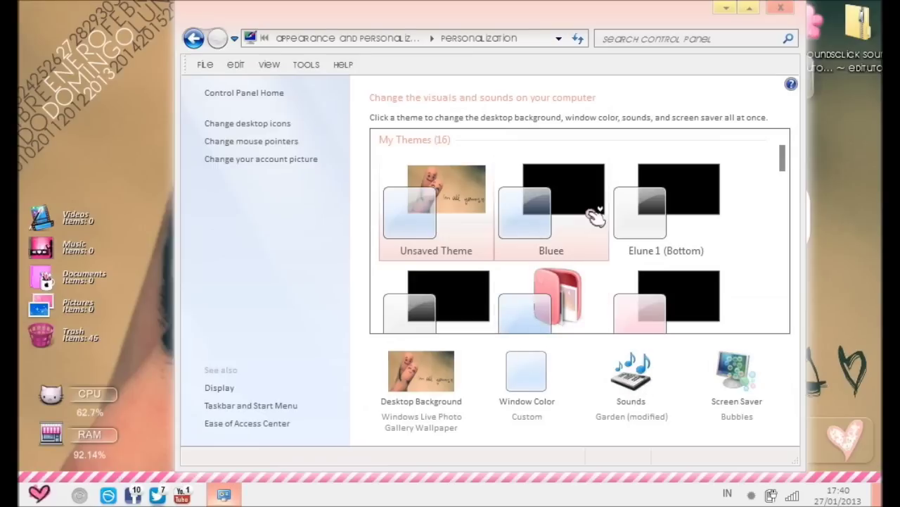
{"action": "left_click", "coordinate": [641, 376]}
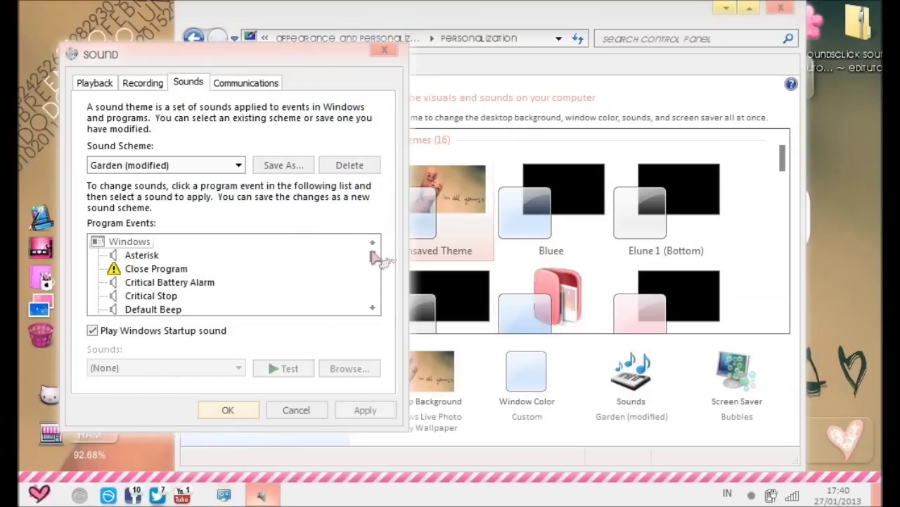
Step: Select the Close Program event in the Windows program events and browse for its sound file
{"action": "left_click_drag", "start_coordinate": [372, 251], "coordinate": [374, 256]}
{"action": "scroll", "coordinate": [373, 262], "scroll_direction": "down", "scroll_amount": 3}
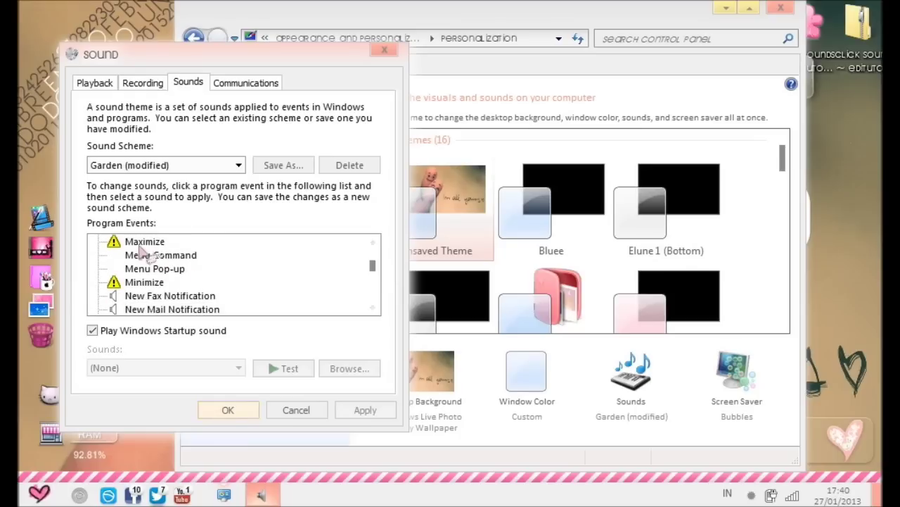
{"action": "left_click", "coordinate": [139, 244]}
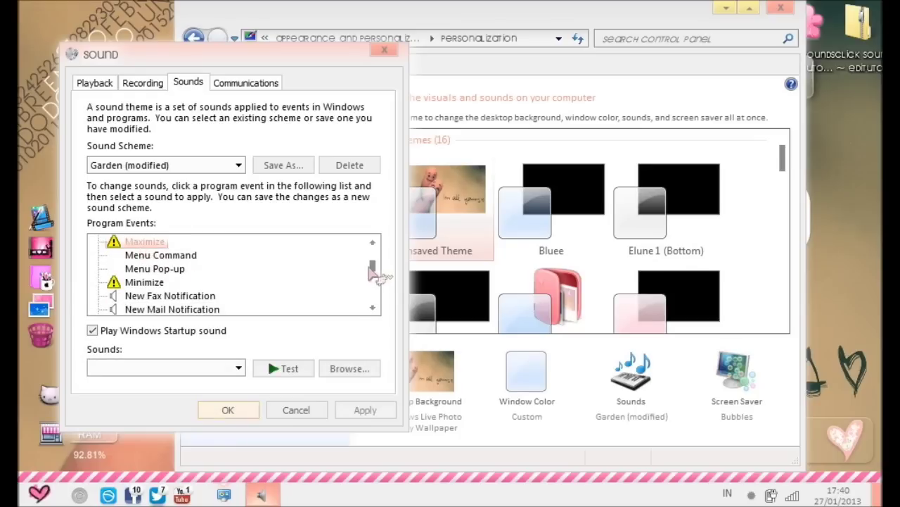
{"action": "left_click_drag", "start_coordinate": [373, 271], "coordinate": [370, 247]}
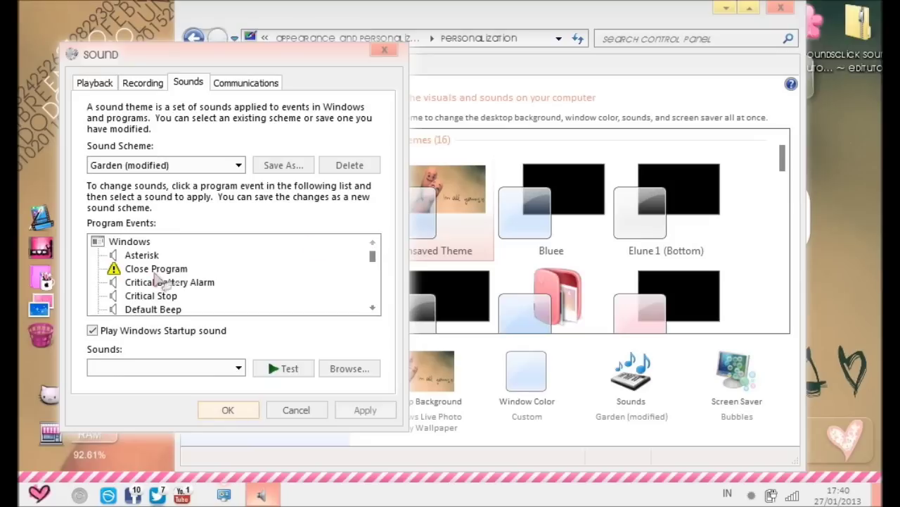
{"action": "left_click", "coordinate": [156, 271]}
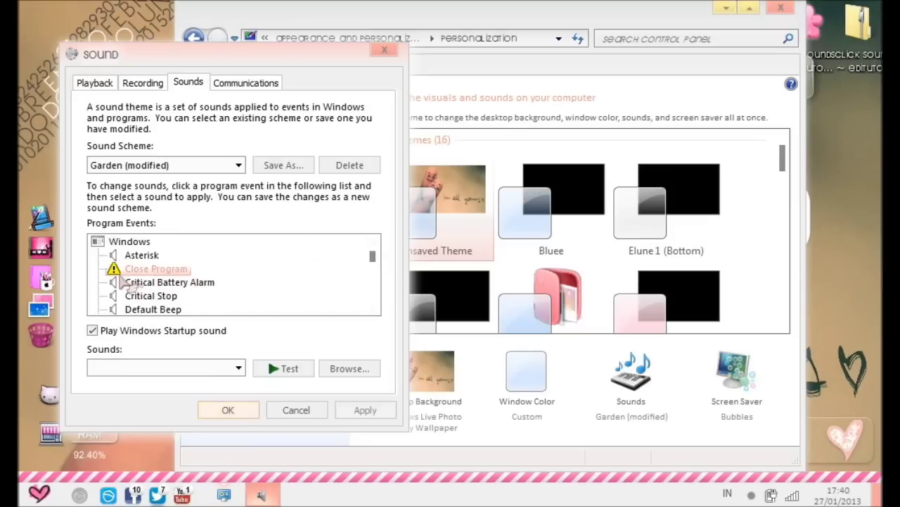
{"action": "left_click", "coordinate": [156, 371]}
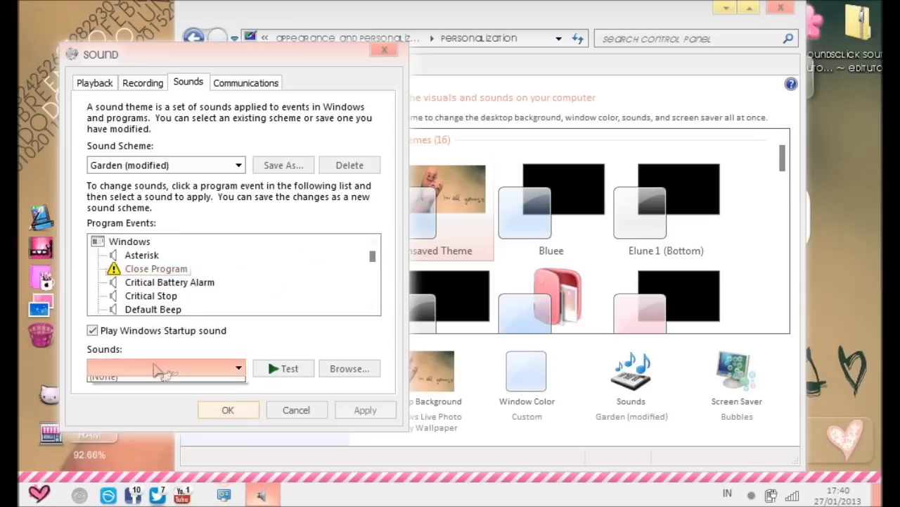
{"action": "left_click", "coordinate": [344, 378]}
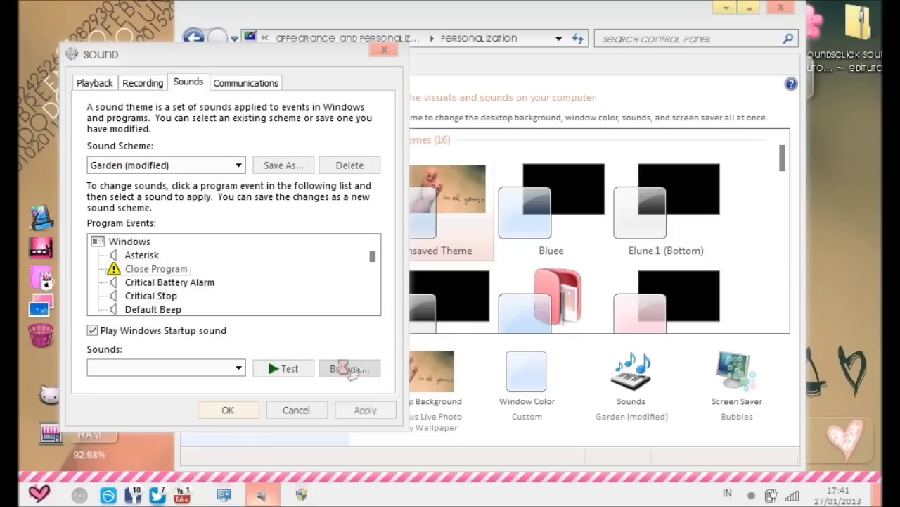
{"action": "left_click", "coordinate": [345, 367]}
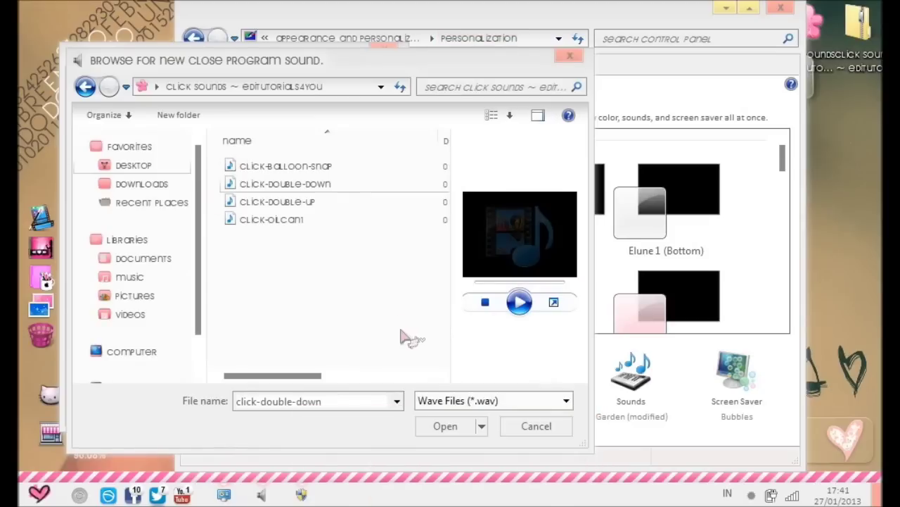
Step: Compare the files in the Click Sounds folder and assign click-double-down to the Close Program event
{"action": "left_click", "coordinate": [299, 167]}
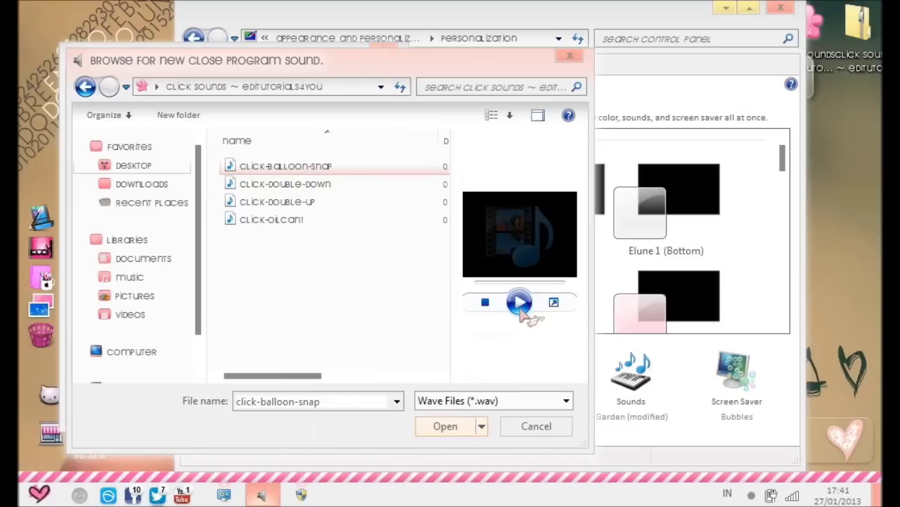
{"action": "left_click", "coordinate": [310, 185]}
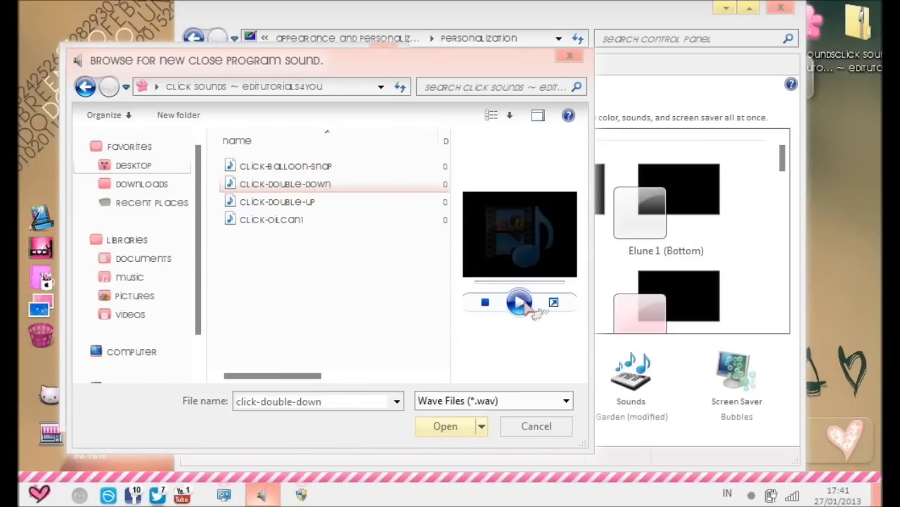
{"action": "left_click", "coordinate": [346, 202]}
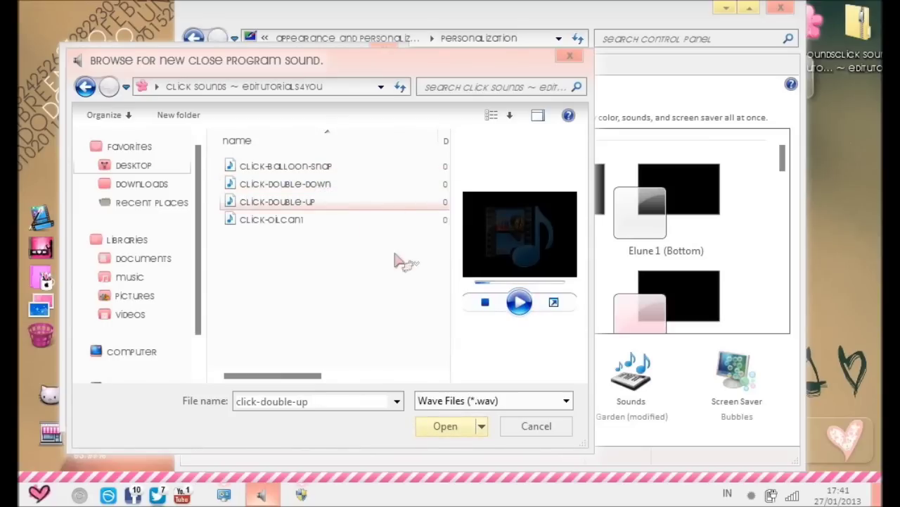
{"action": "left_click", "coordinate": [352, 185]}
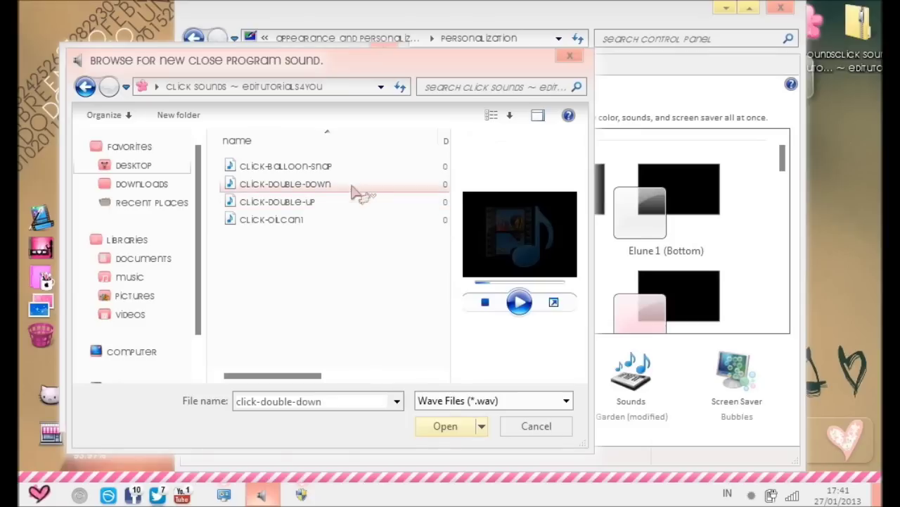
{"action": "left_click", "coordinate": [446, 427]}
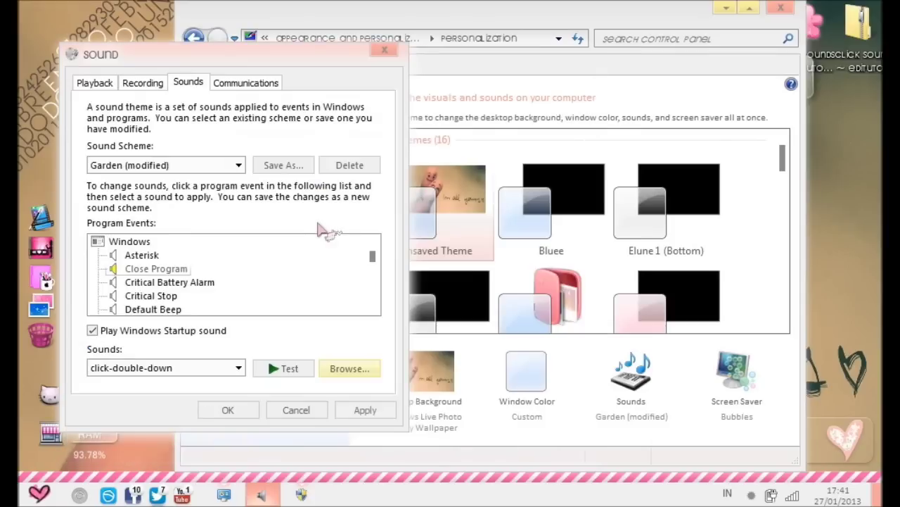
Step: Assign the click-double-up sound file to the Maximize event
{"action": "left_click", "coordinate": [153, 281]}
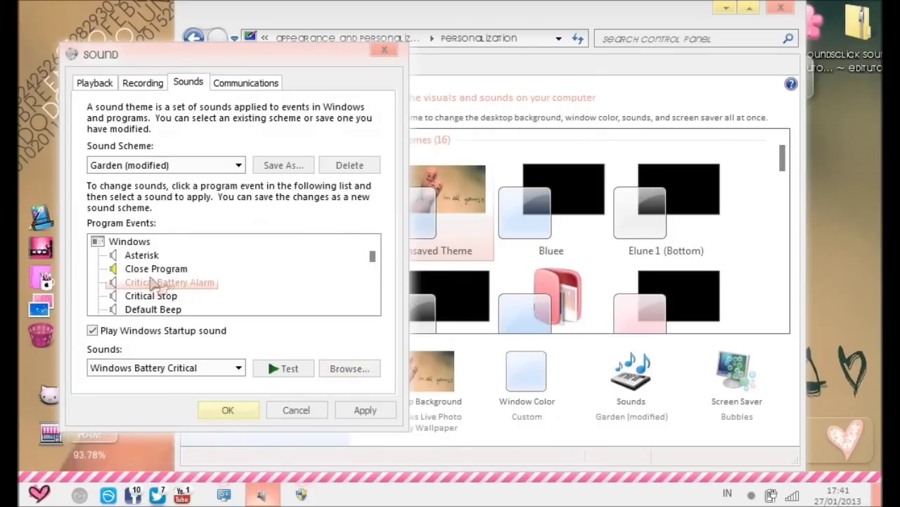
{"action": "left_click", "coordinate": [155, 268]}
{"action": "left_click_drag", "start_coordinate": [380, 257], "coordinate": [379, 274]}
{"action": "scroll", "coordinate": [379, 273], "scroll_direction": "up", "scroll_amount": 2}
{"action": "scroll", "coordinate": [380, 273], "scroll_direction": "up", "scroll_amount": 5}
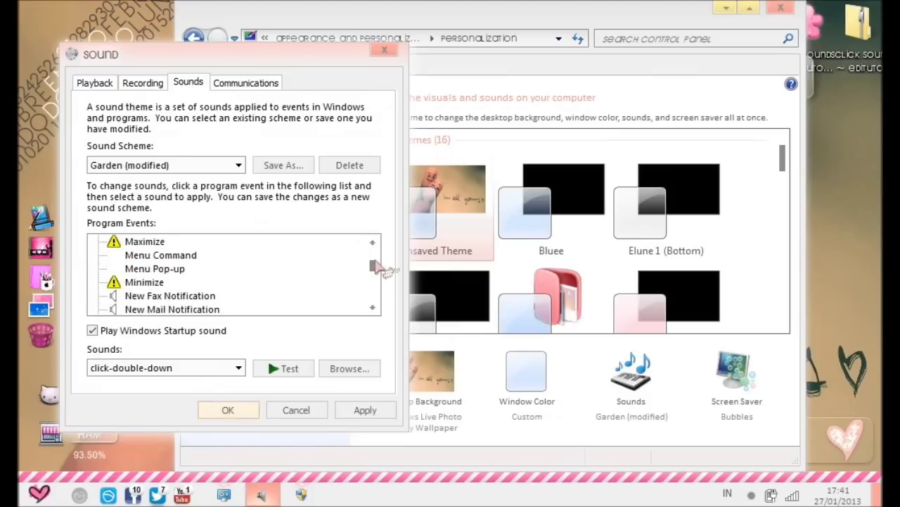
{"action": "scroll", "coordinate": [377, 259], "scroll_direction": "down", "scroll_amount": 3}
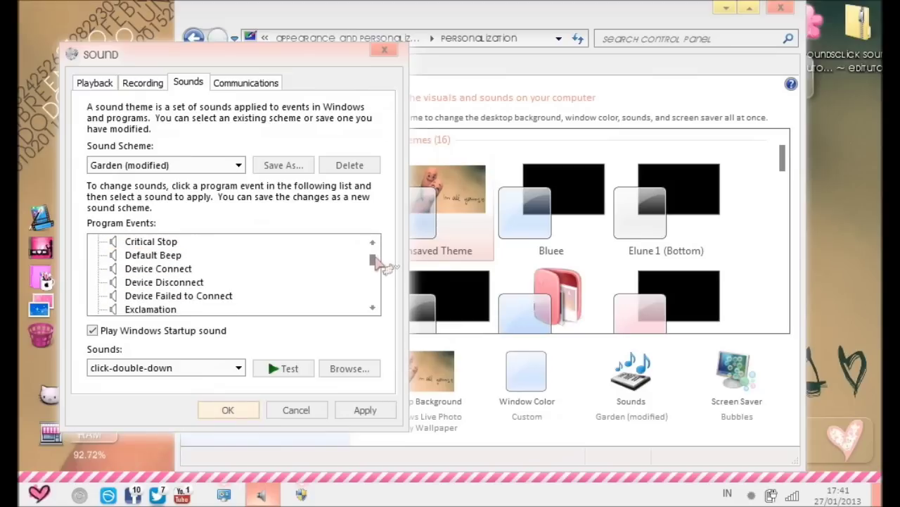
{"action": "left_click", "coordinate": [145, 296]}
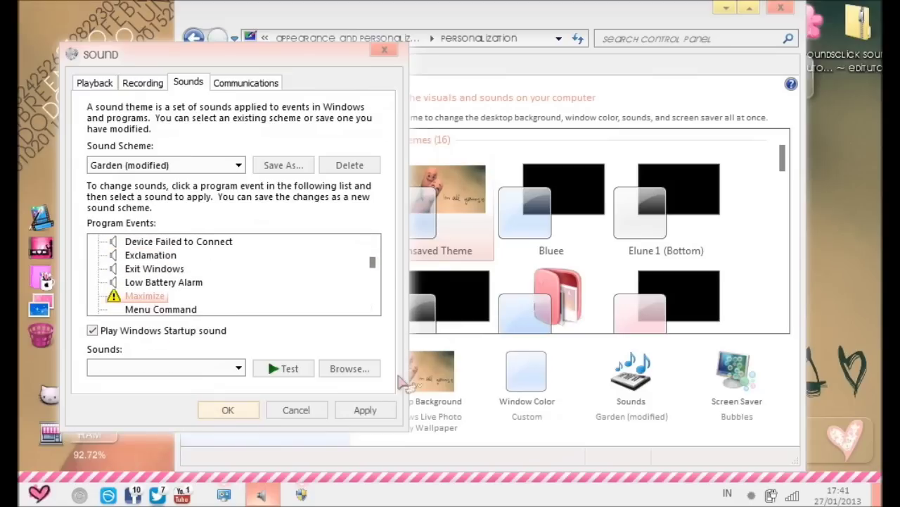
{"action": "left_click", "coordinate": [360, 373]}
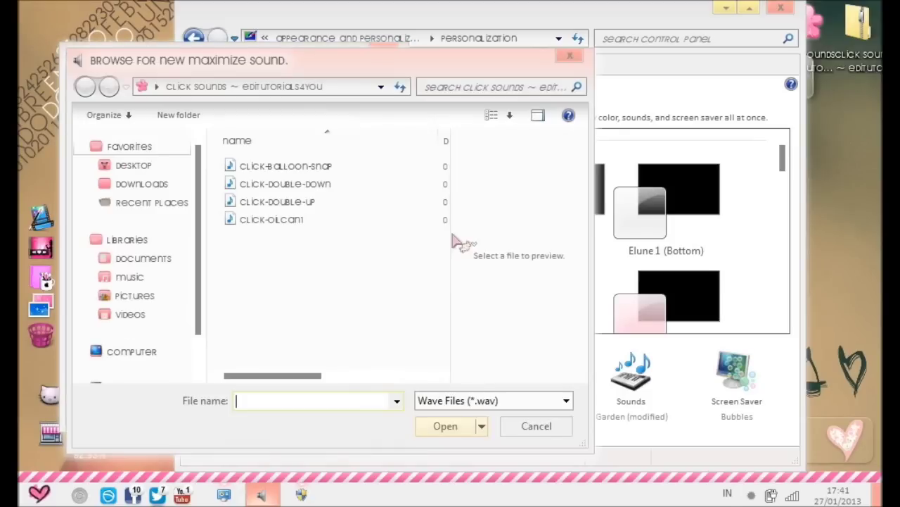
{"action": "left_click", "coordinate": [373, 213]}
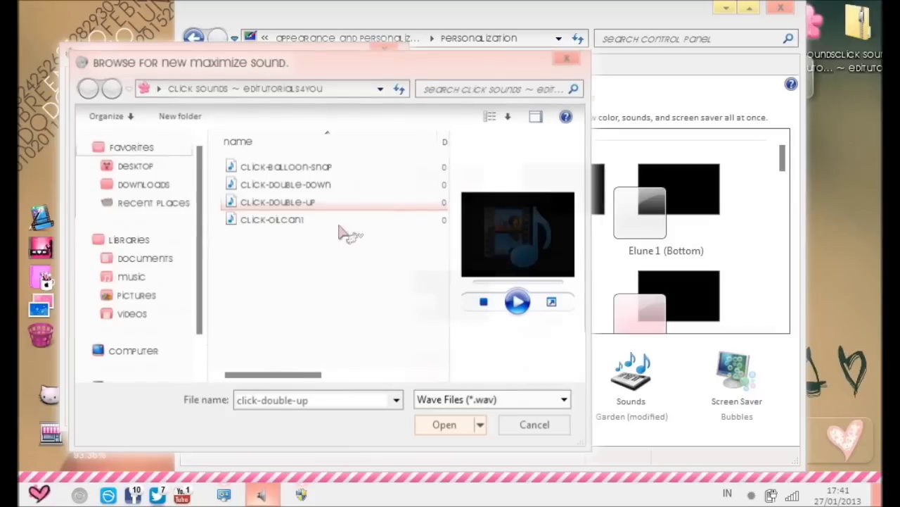
{"action": "key", "text": "Return"}
Step: Assign the click-double-up sound file to the Minimize event
{"action": "scroll", "coordinate": [373, 270], "scroll_direction": "down", "scroll_amount": 2}
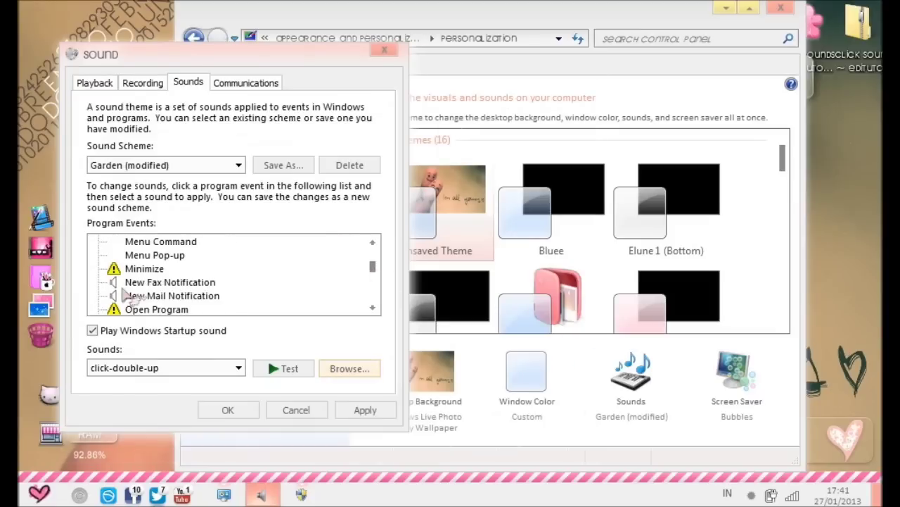
{"action": "left_click", "coordinate": [140, 269]}
{"action": "left_click", "coordinate": [347, 368]}
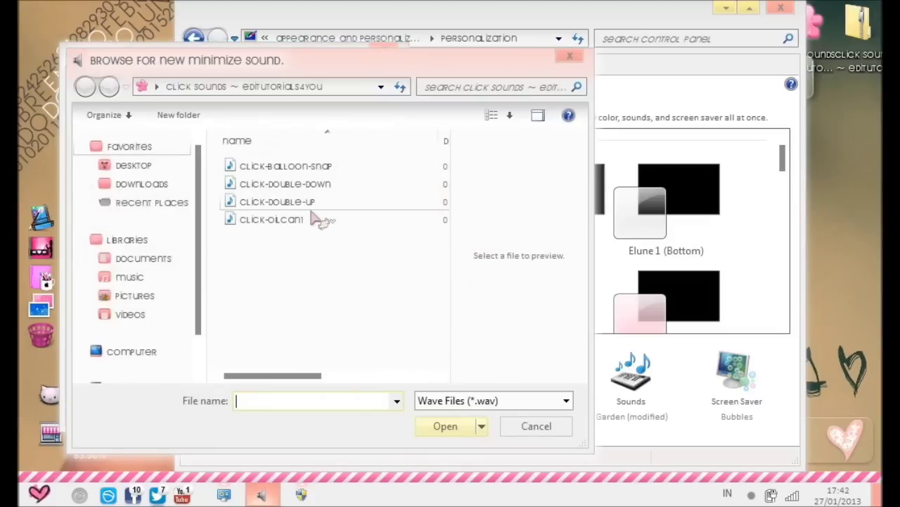
{"action": "double_click", "coordinate": [316, 202]}
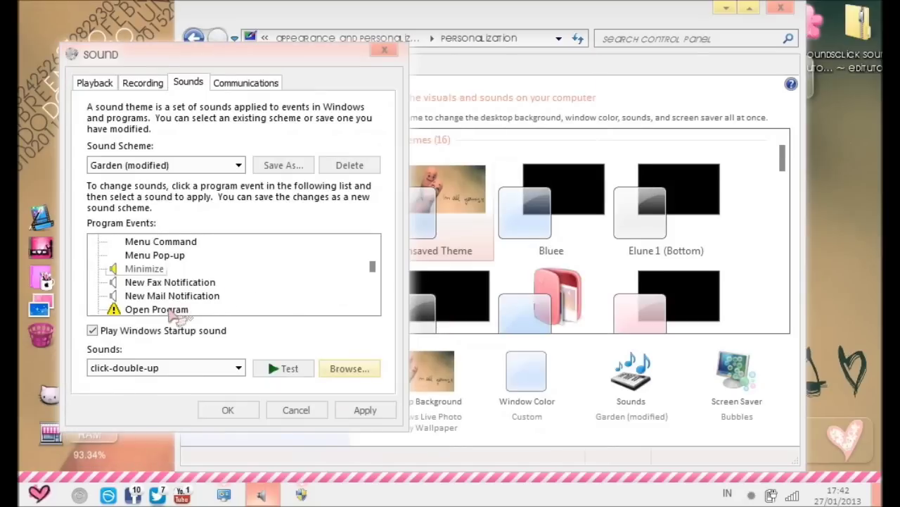
Step: Assign the click-double-up sound file to the Open Program event
{"action": "left_click", "coordinate": [172, 311]}
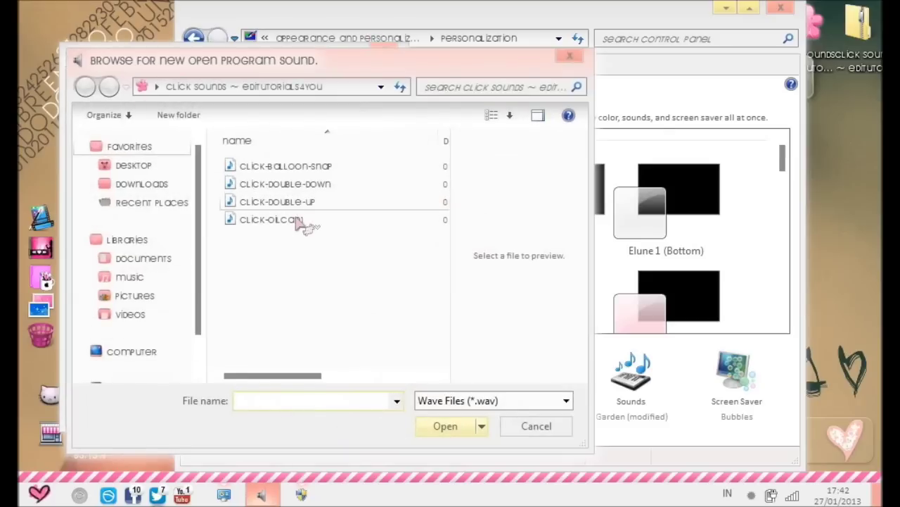
{"action": "left_click", "coordinate": [303, 204]}
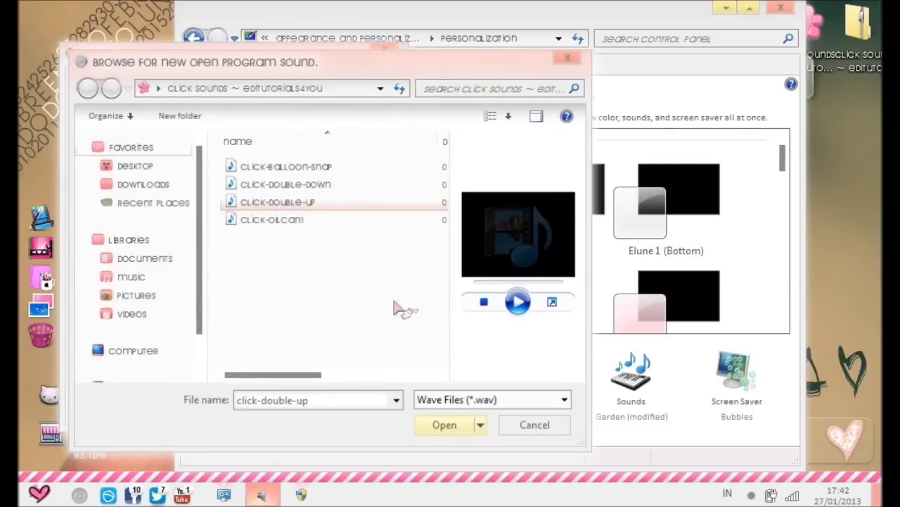
{"action": "key", "text": "Return"}
Step: Assign the click-double-up sound file to the Select event
{"action": "left_click_drag", "start_coordinate": [373, 271], "coordinate": [375, 259]}
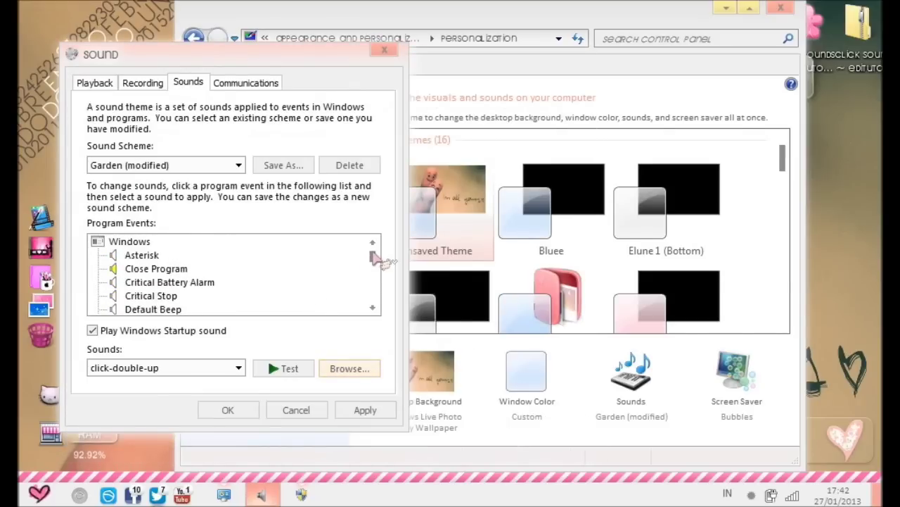
{"action": "left_click_drag", "start_coordinate": [373, 257], "coordinate": [377, 261]}
{"action": "left_click_drag", "start_coordinate": [374, 260], "coordinate": [374, 275]}
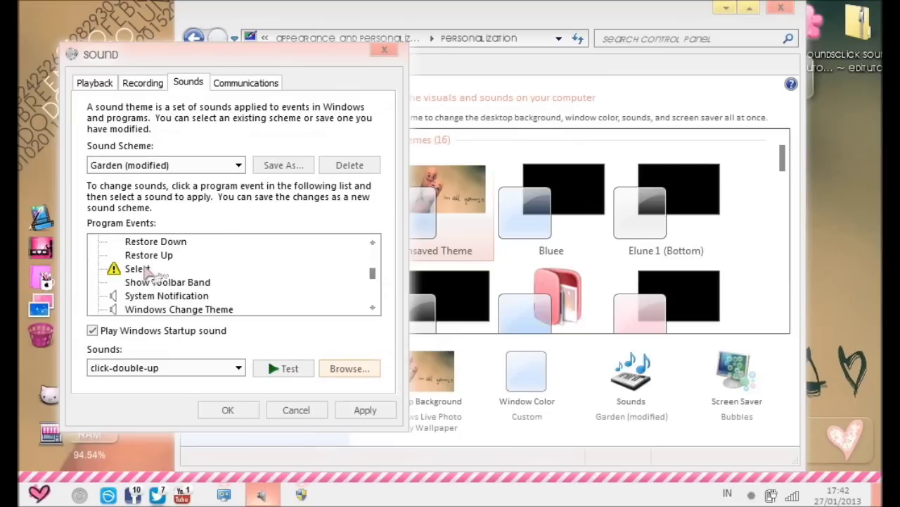
{"action": "left_click", "coordinate": [141, 268]}
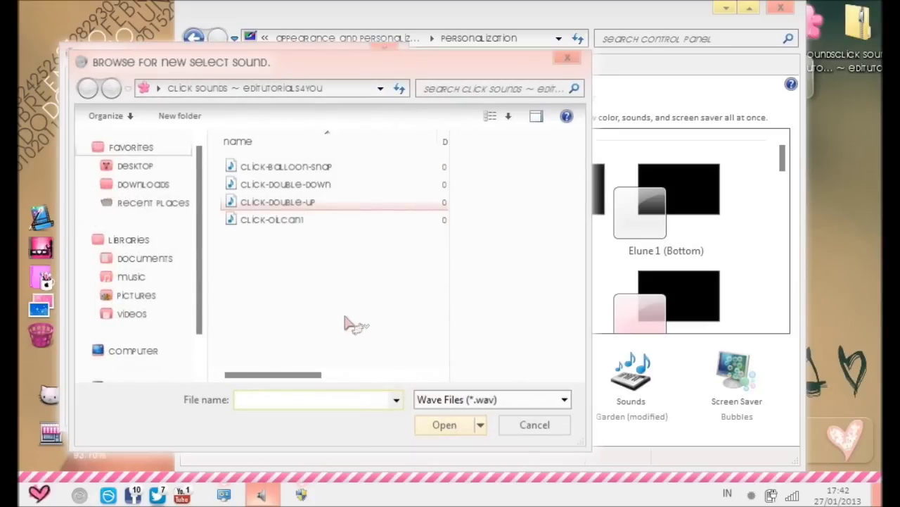
{"action": "key", "text": "Return"}
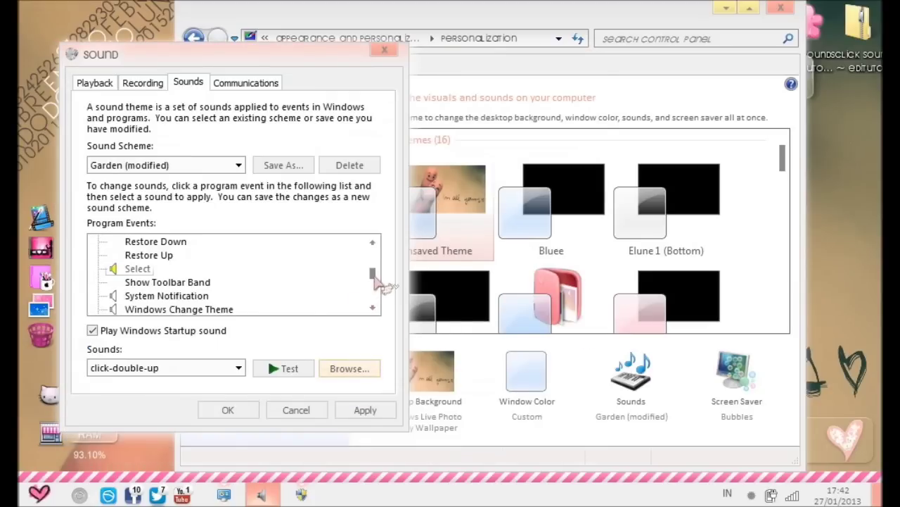
Step: Assign the click-double-up sound file to the Start Navigation event, listed just above the iTunes group
{"action": "scroll", "coordinate": [375, 282], "scroll_direction": "down", "scroll_amount": 8}
{"action": "scroll", "coordinate": [379, 297], "scroll_direction": "up", "scroll_amount": 1}
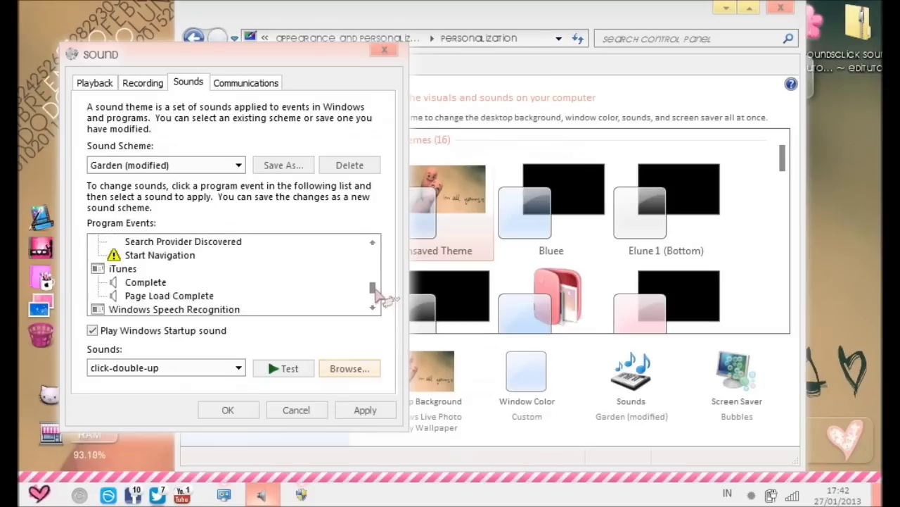
{"action": "scroll", "coordinate": [374, 290], "scroll_direction": "up", "scroll_amount": 1}
{"action": "left_click", "coordinate": [182, 242]}
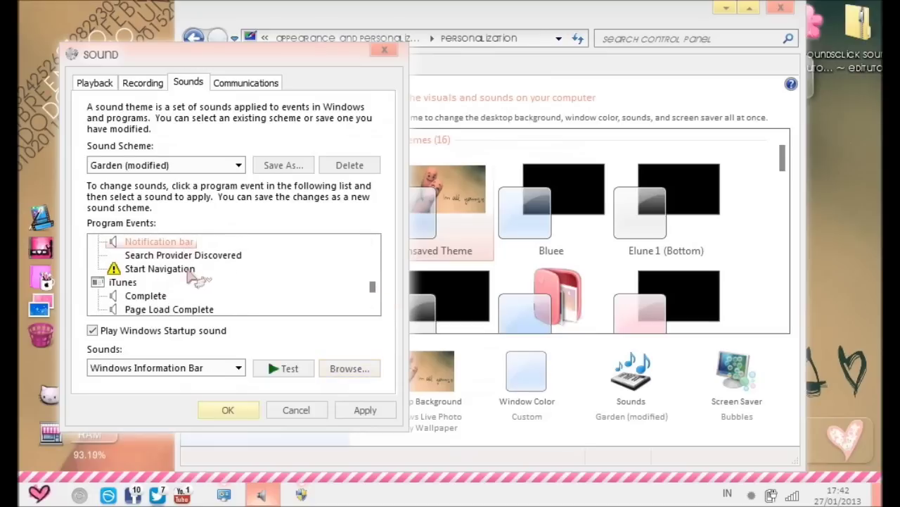
{"action": "left_click", "coordinate": [187, 271]}
{"action": "left_click", "coordinate": [350, 369]}
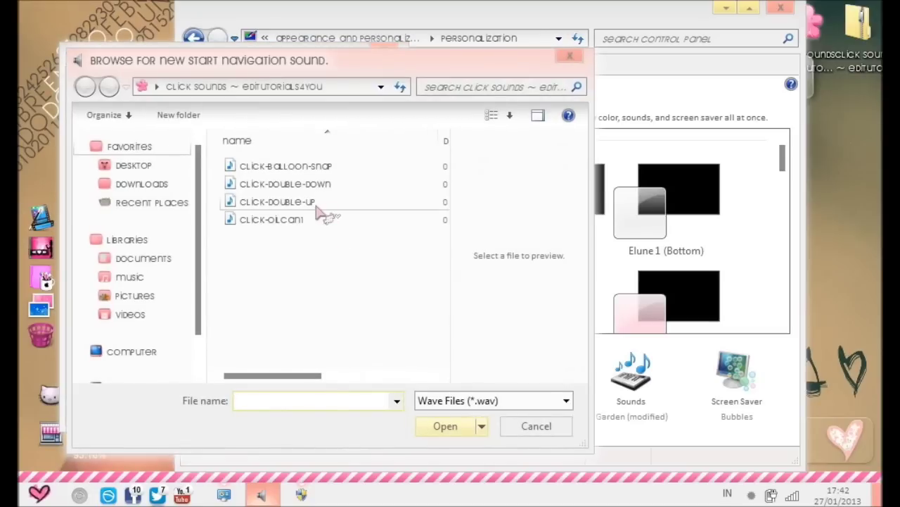
{"action": "left_click", "coordinate": [316, 205]}
{"action": "key", "text": "Return"}
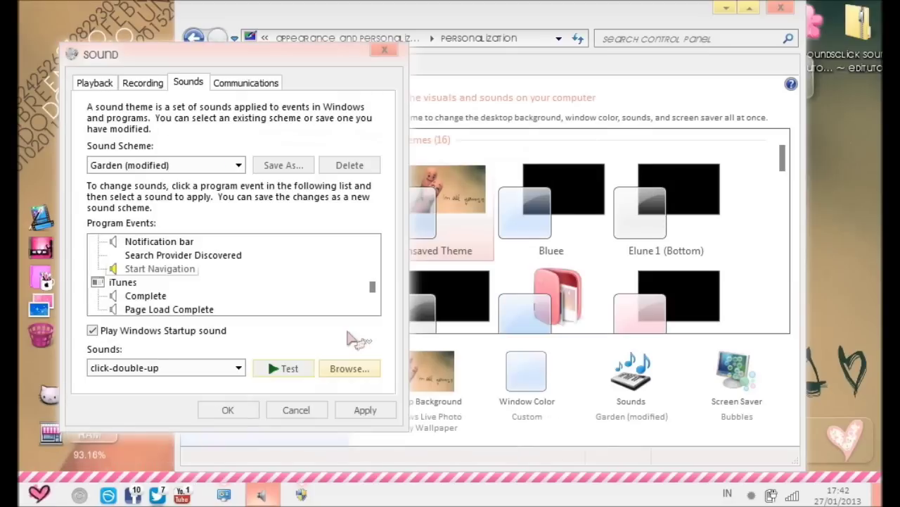
Step: Look through the rest of the Program Events list, dismiss the Sound dialog with Cancel and close the Personalization window
{"action": "left_click_drag", "start_coordinate": [372, 295], "coordinate": [375, 252]}
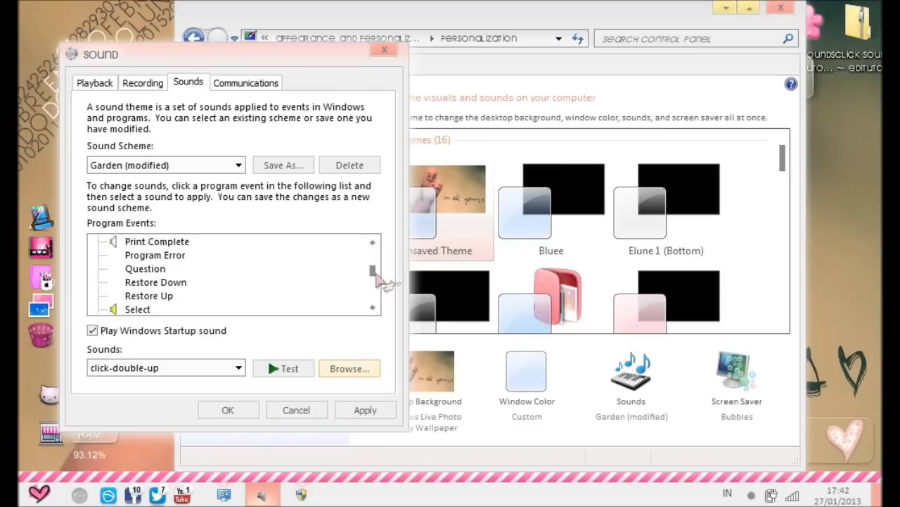
{"action": "left_click_drag", "start_coordinate": [377, 279], "coordinate": [379, 287]}
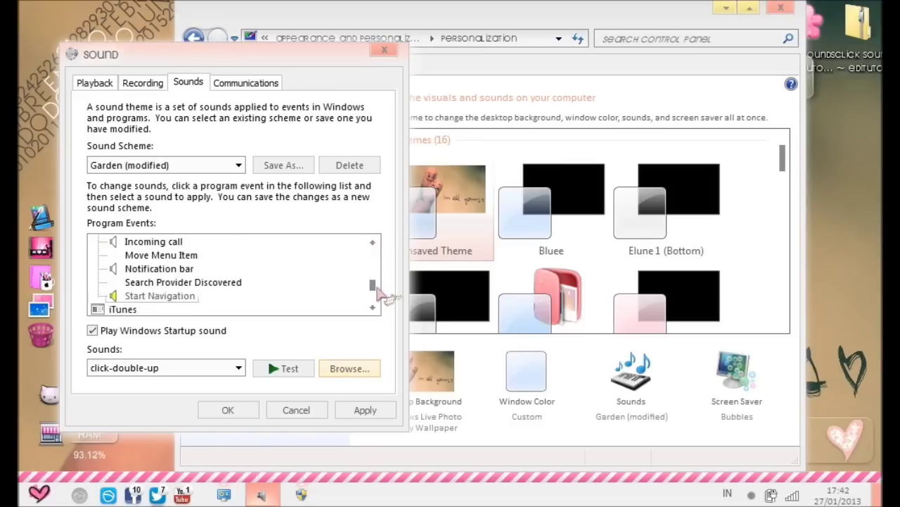
{"action": "scroll", "coordinate": [378, 291], "scroll_direction": "down", "scroll_amount": 5}
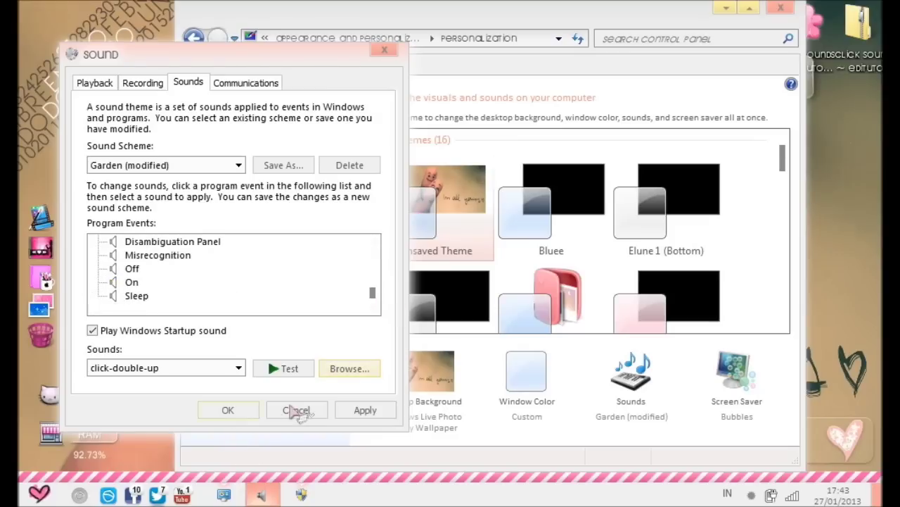
{"action": "left_click", "coordinate": [295, 410]}
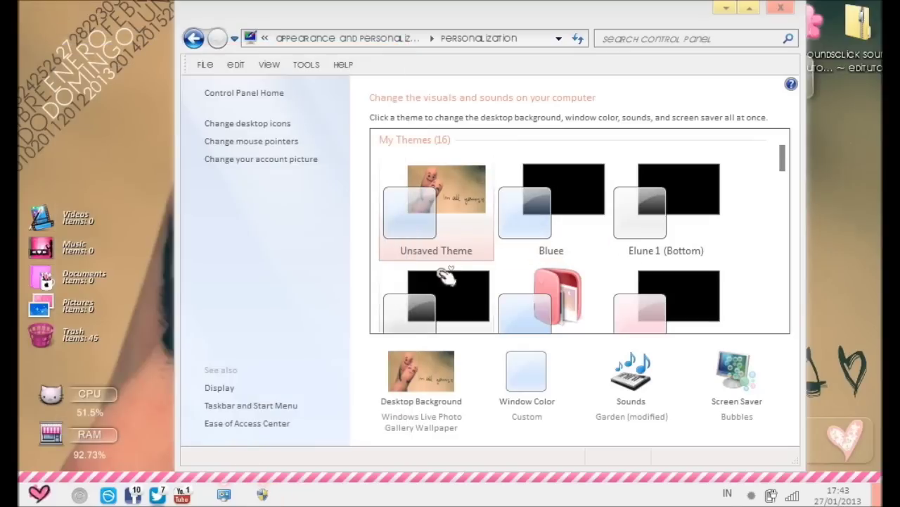
{"action": "left_click", "coordinate": [787, 10]}
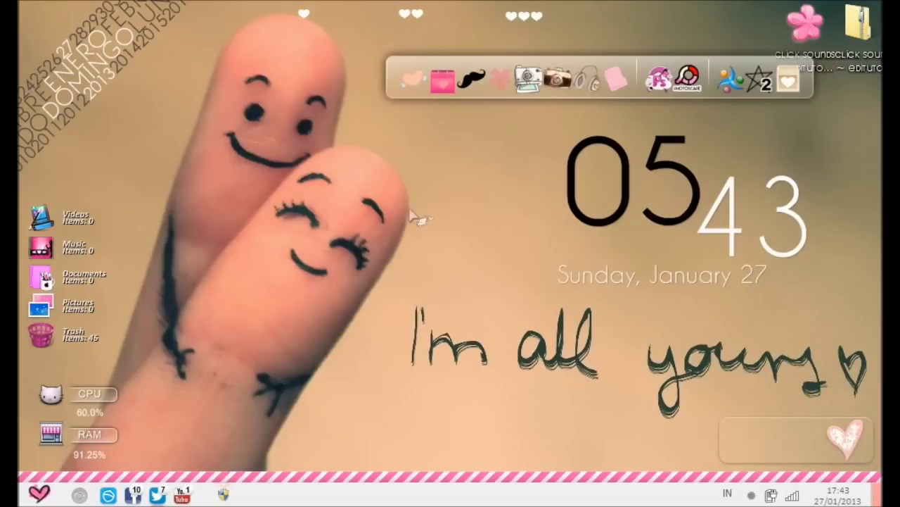
Step: Close the remaining window with the shield symbol that is still open on the taskbar
{"action": "left_click_drag", "start_coordinate": [328, 162], "coordinate": [541, 355]}
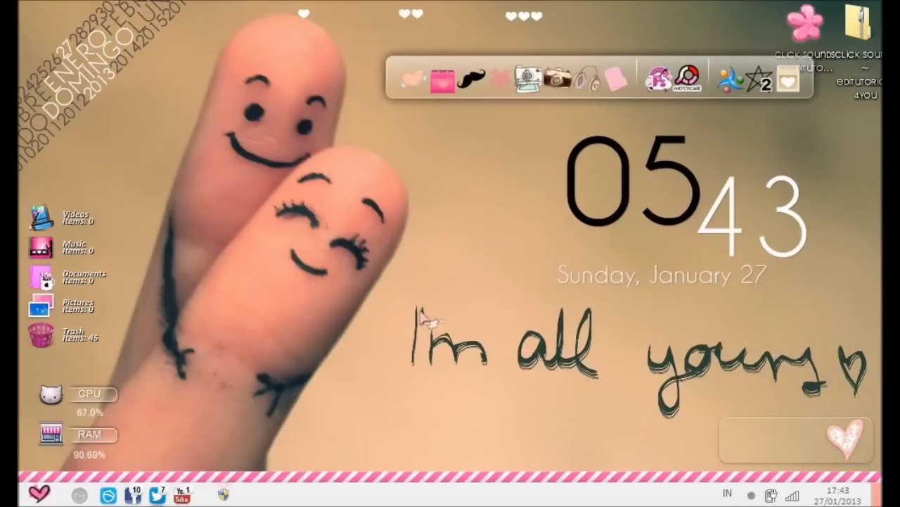
{"action": "right_click", "coordinate": [203, 497]}
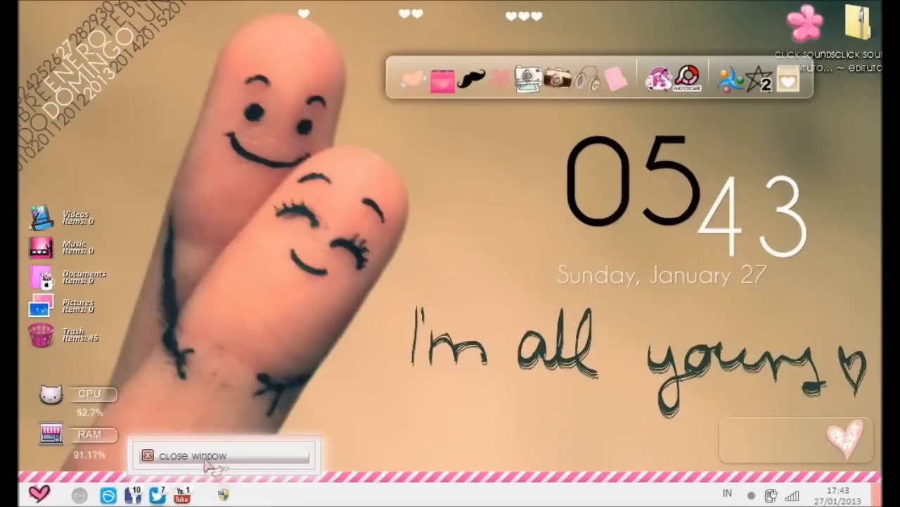
{"action": "left_click", "coordinate": [204, 459]}
{"action": "left_click_drag", "start_coordinate": [369, 270], "coordinate": [790, 349]}
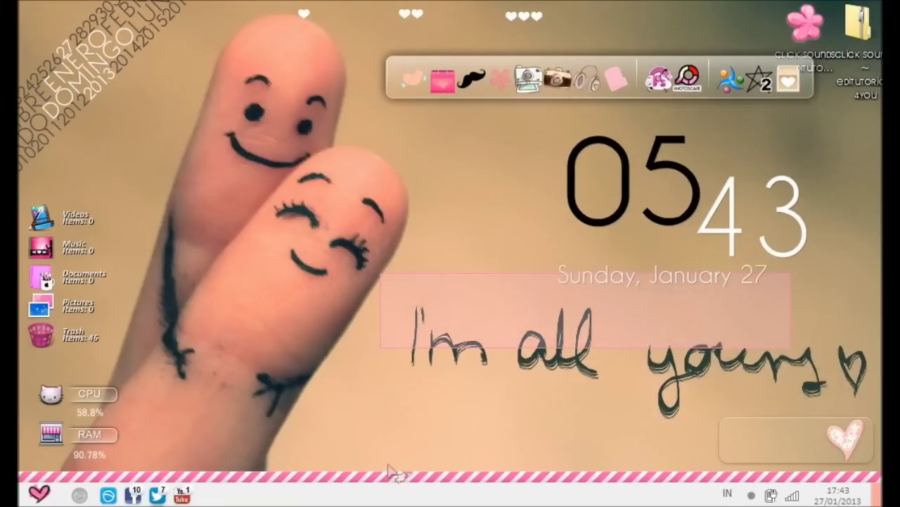